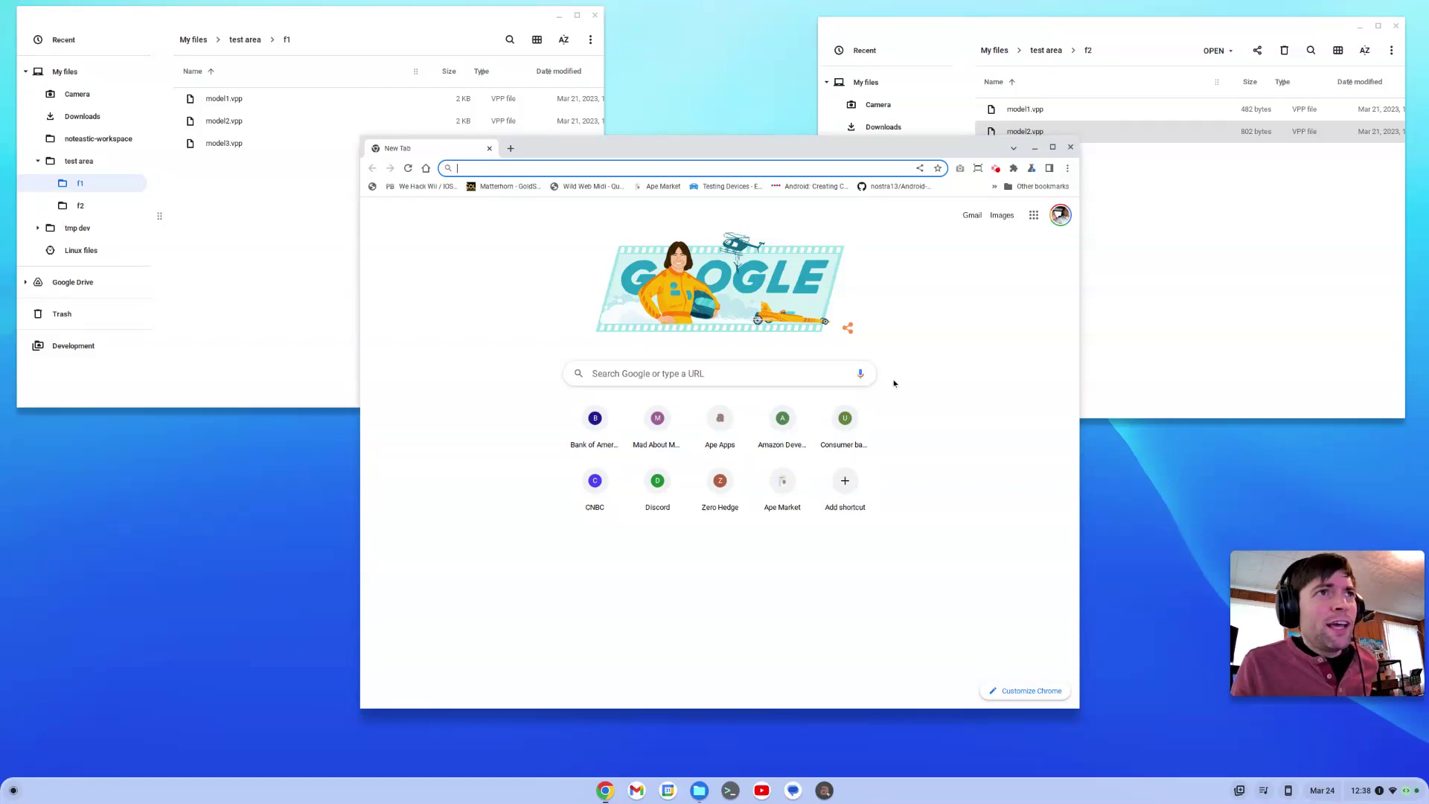
# Load chrome://flags, with the Files app experimental UI, conflict dialog and Trash flags Enabled.
pyautogui.write('c')
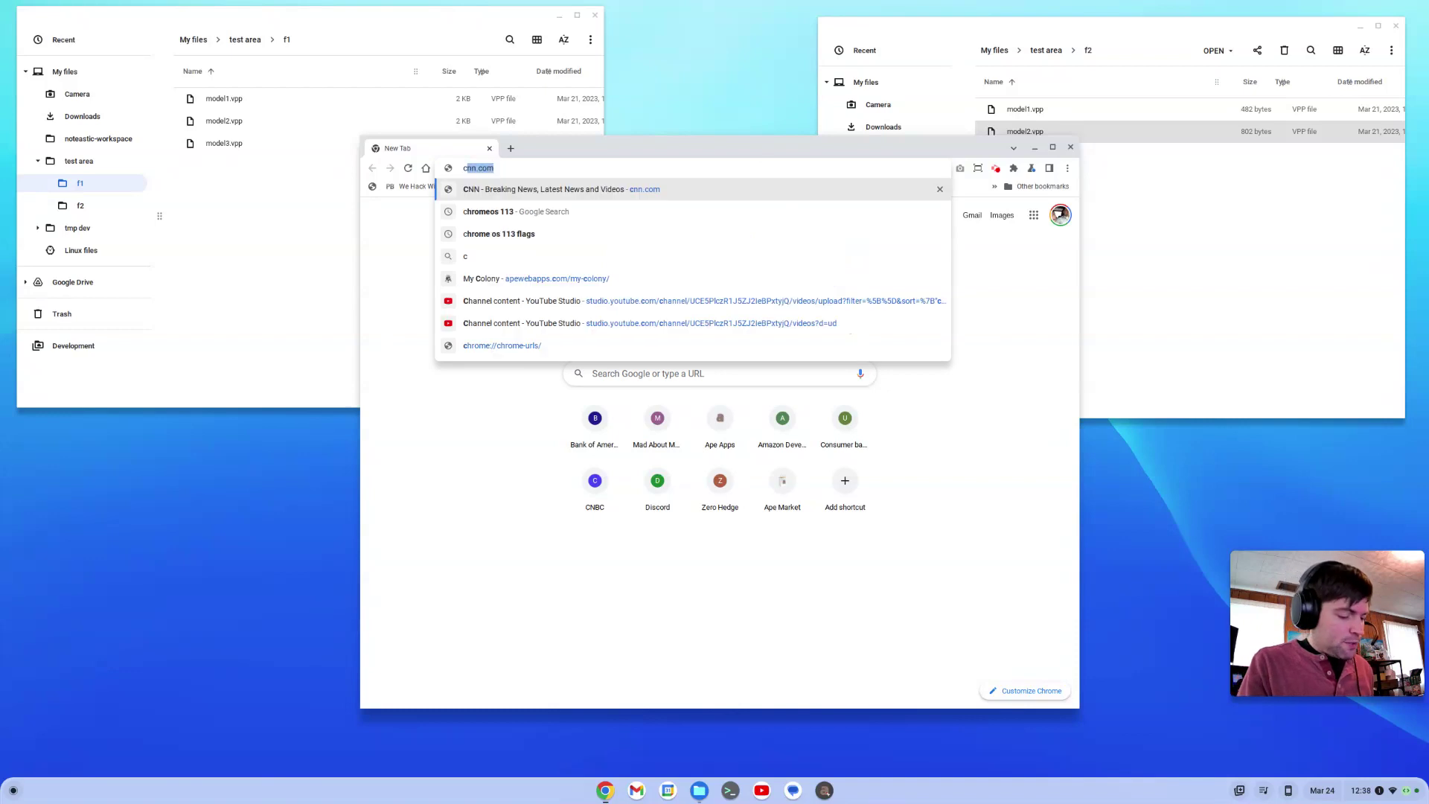
pyautogui.write('hrome://flags')
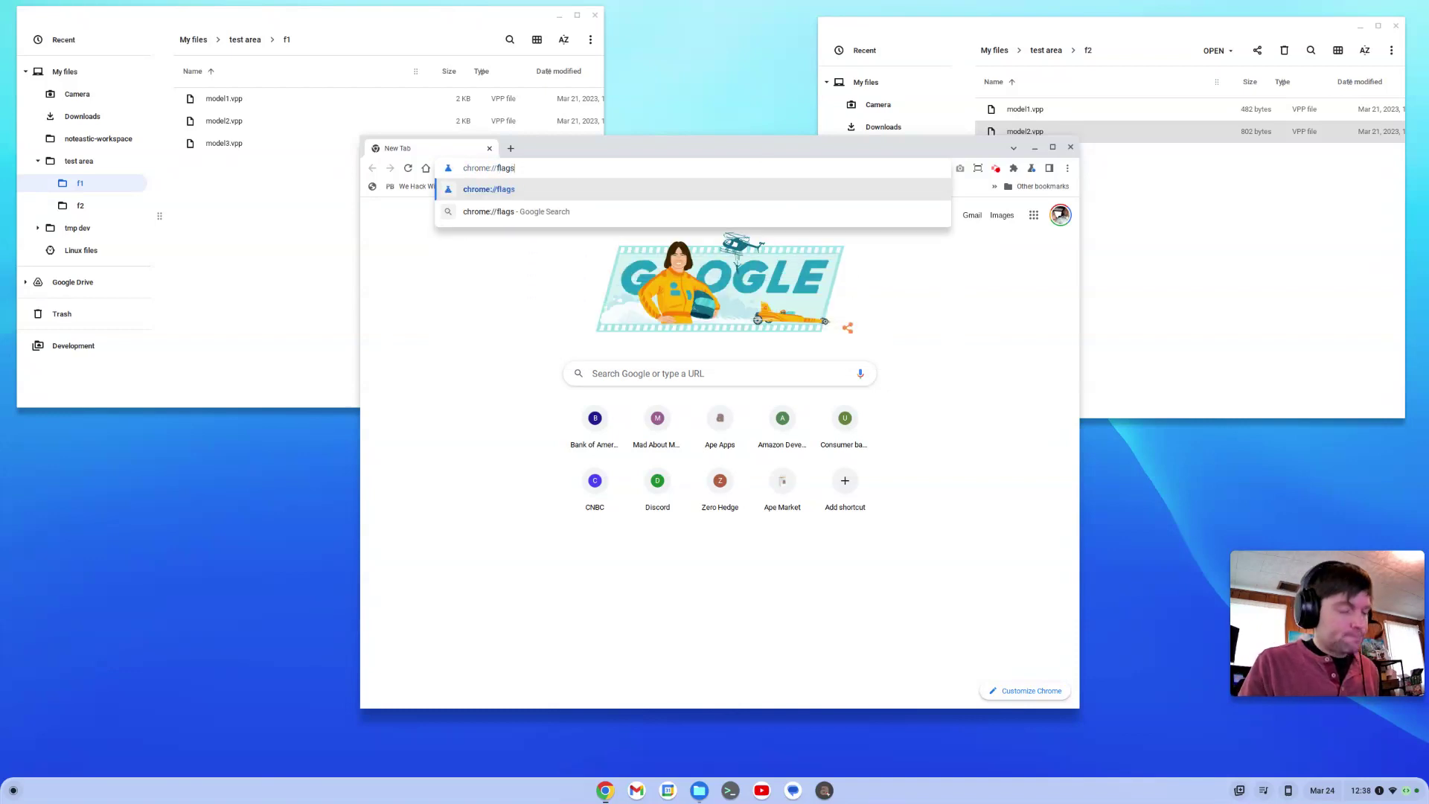
pyautogui.press('Return')
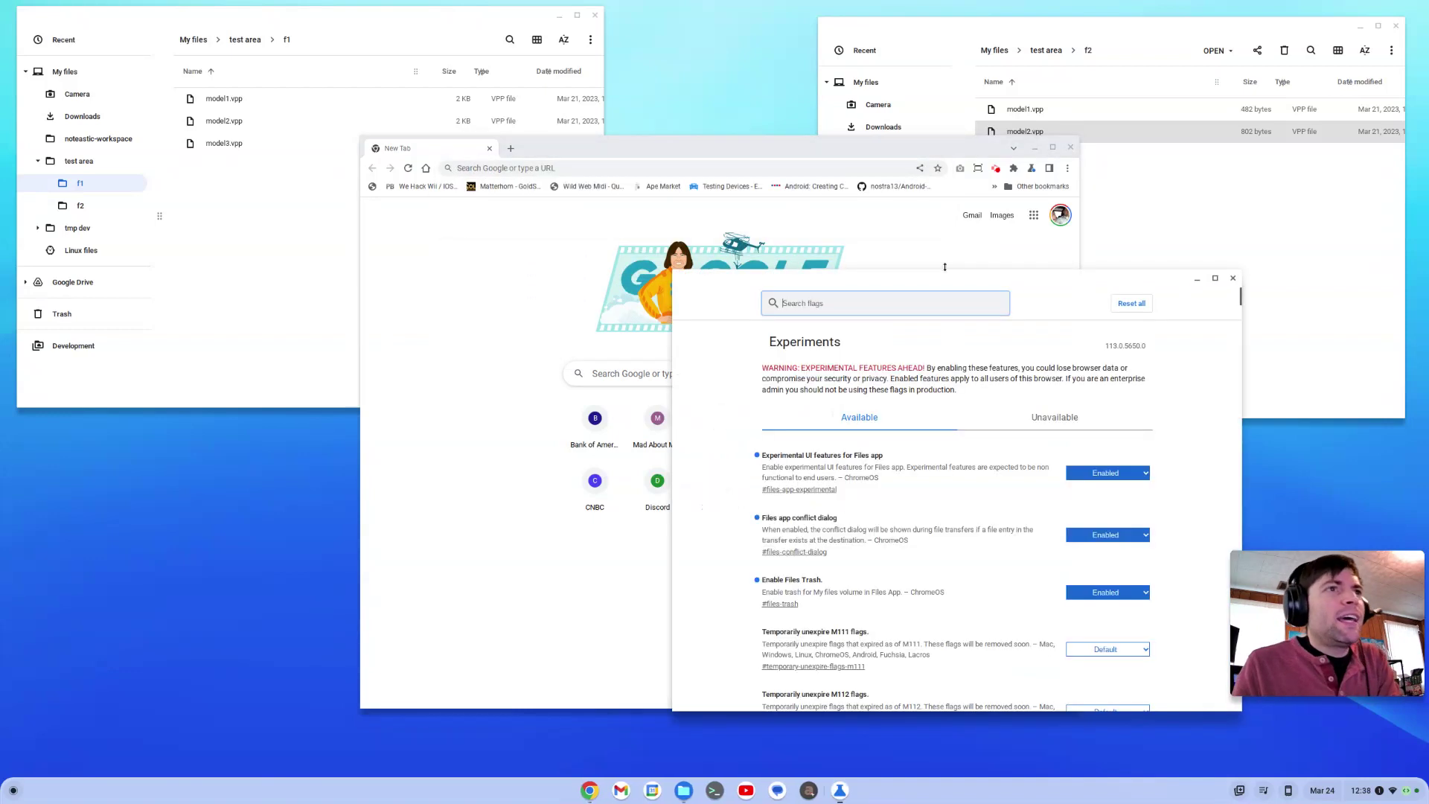
pyautogui.moveTo(936, 286); pyautogui.dragTo(728, 277)
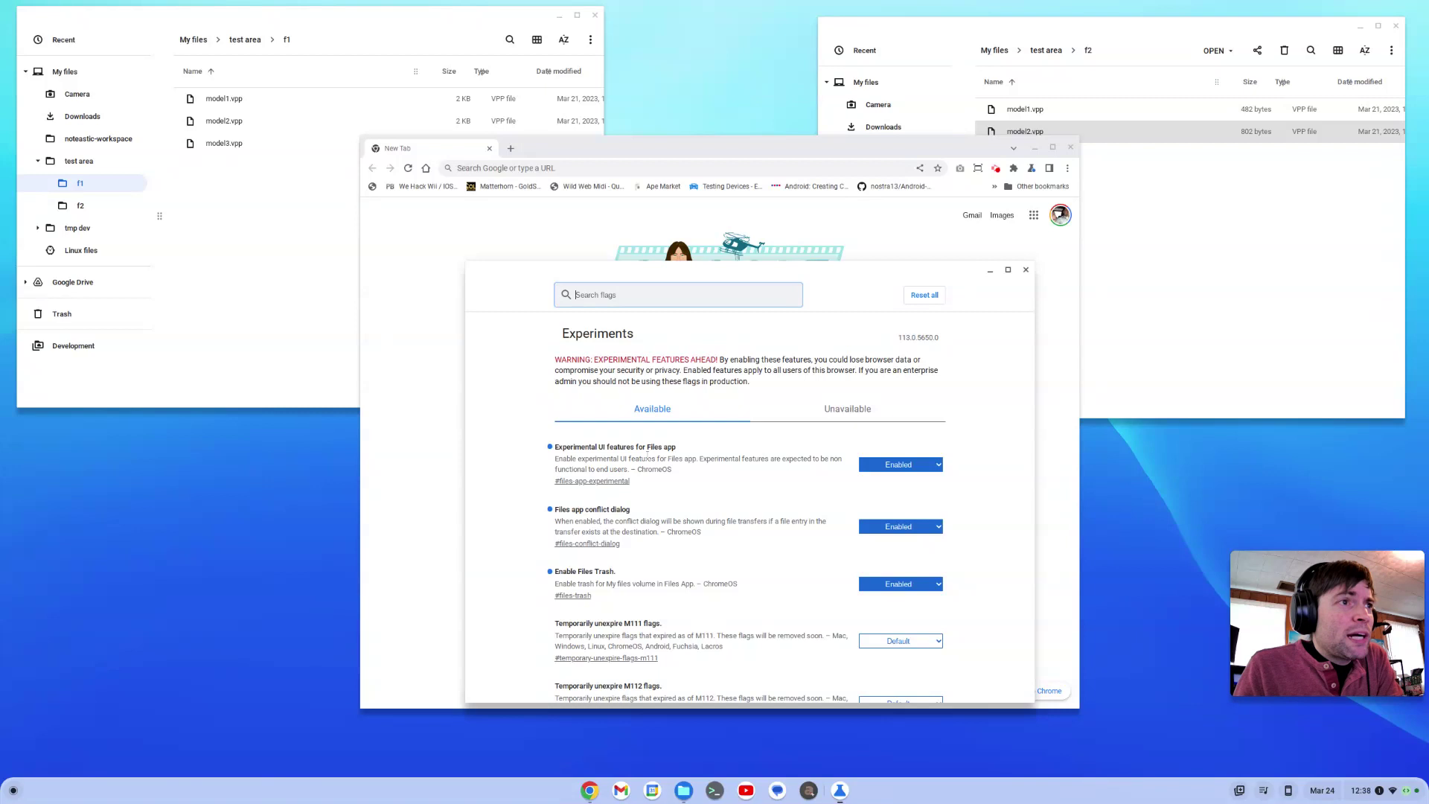
pyautogui.click(577, 510)
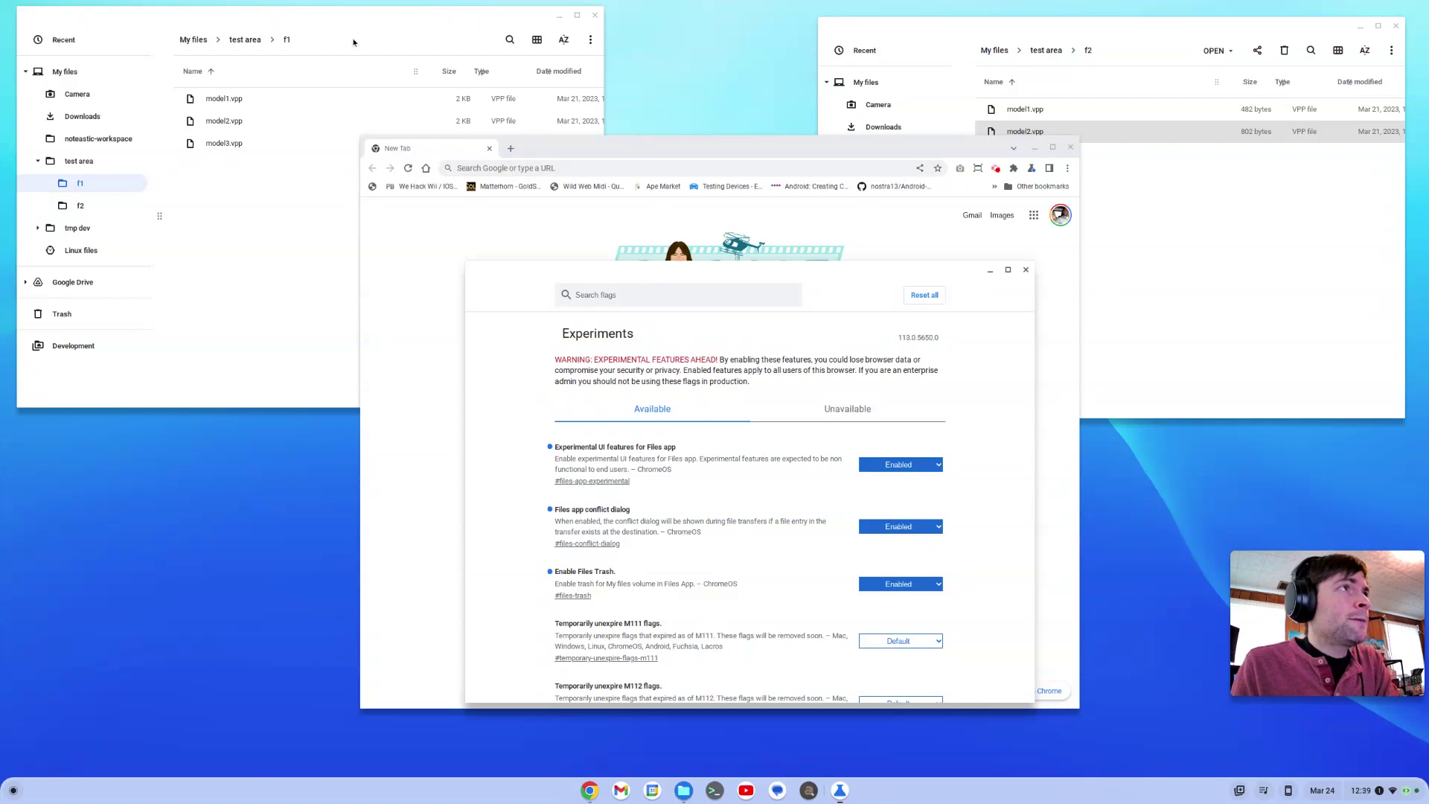
# Move the New Tab window to the lower right and the flags page upward.
pyautogui.click(402, 224)
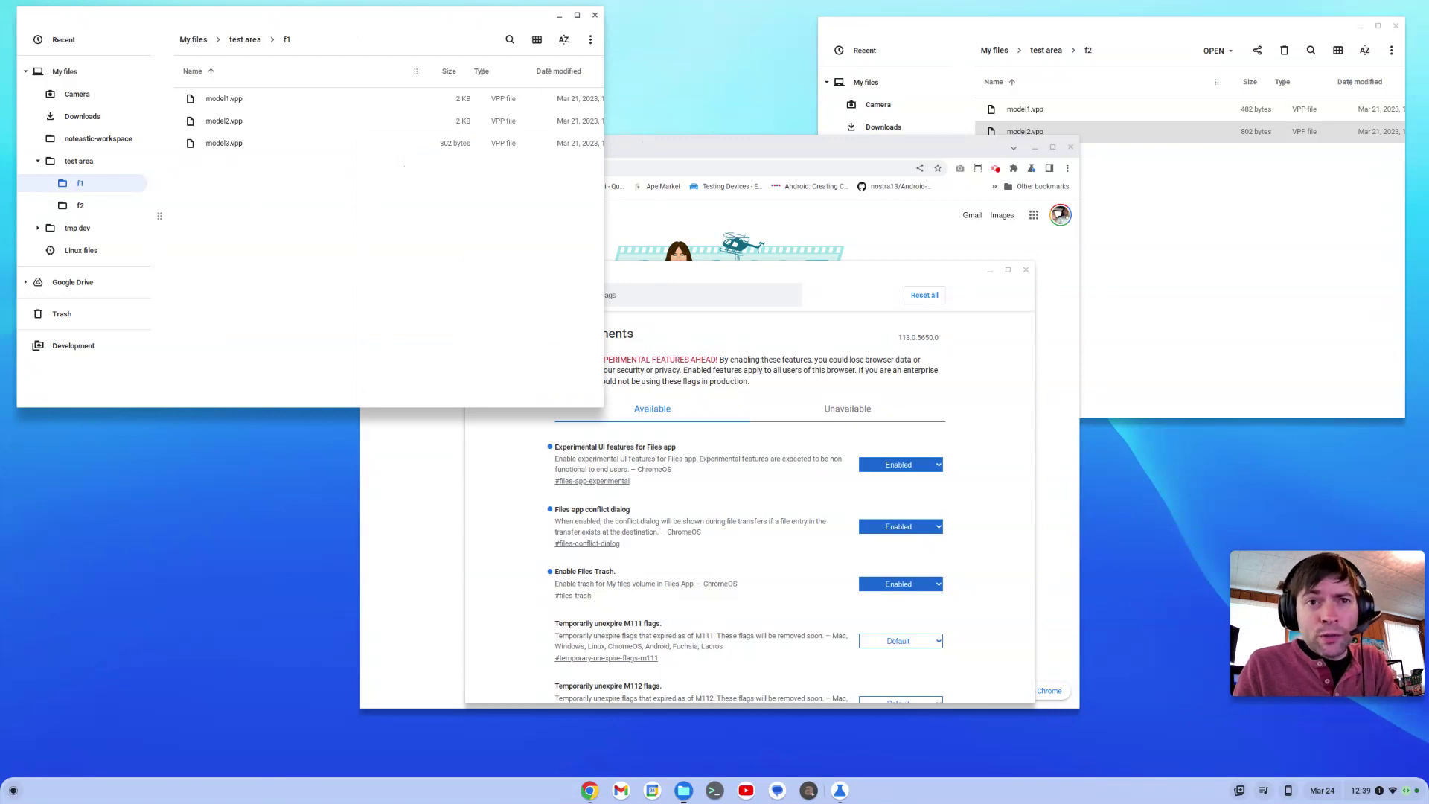
pyautogui.click(430, 502)
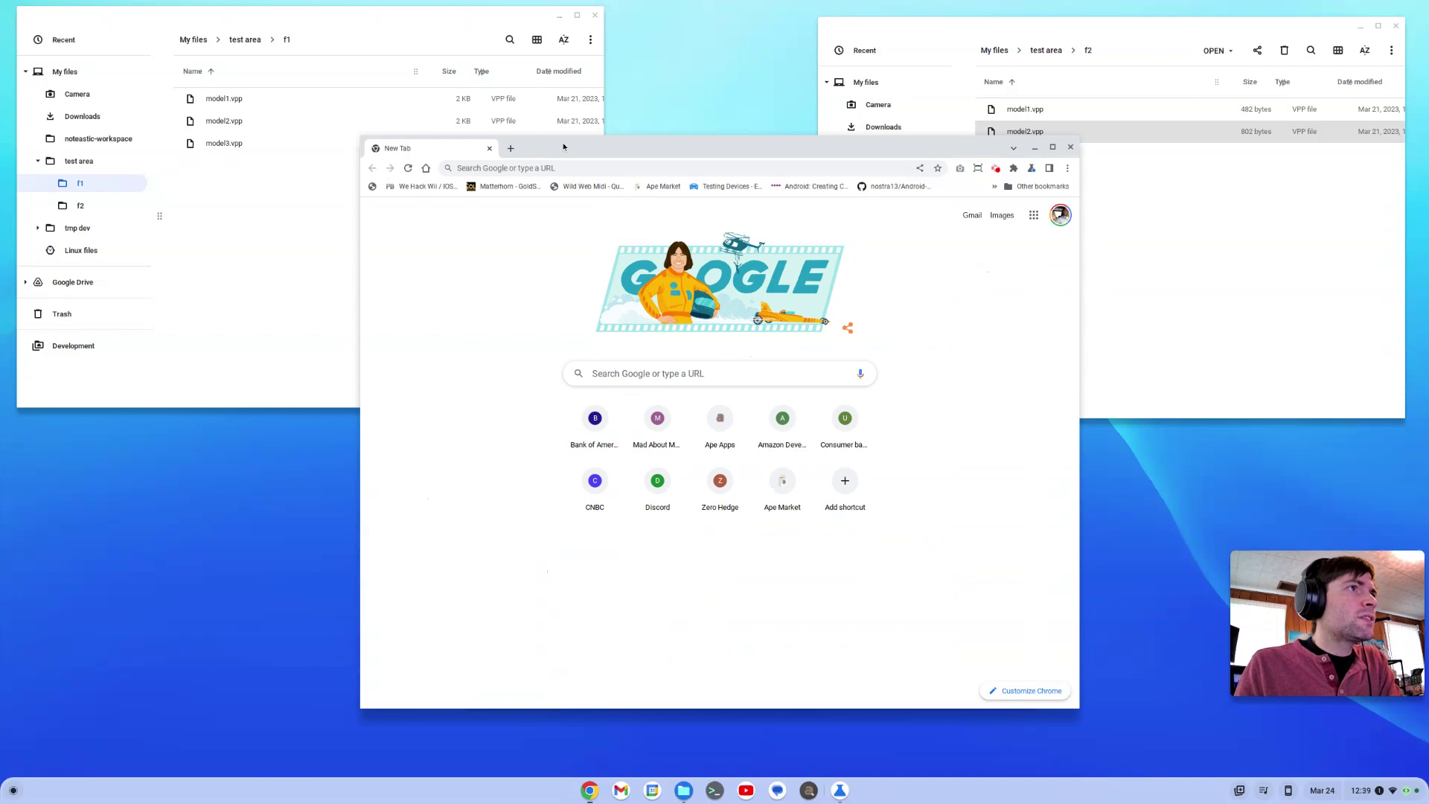
pyautogui.moveTo(563, 147); pyautogui.dragTo(687, 538)
pyautogui.moveTo(793, 263); pyautogui.dragTo(724, 154)
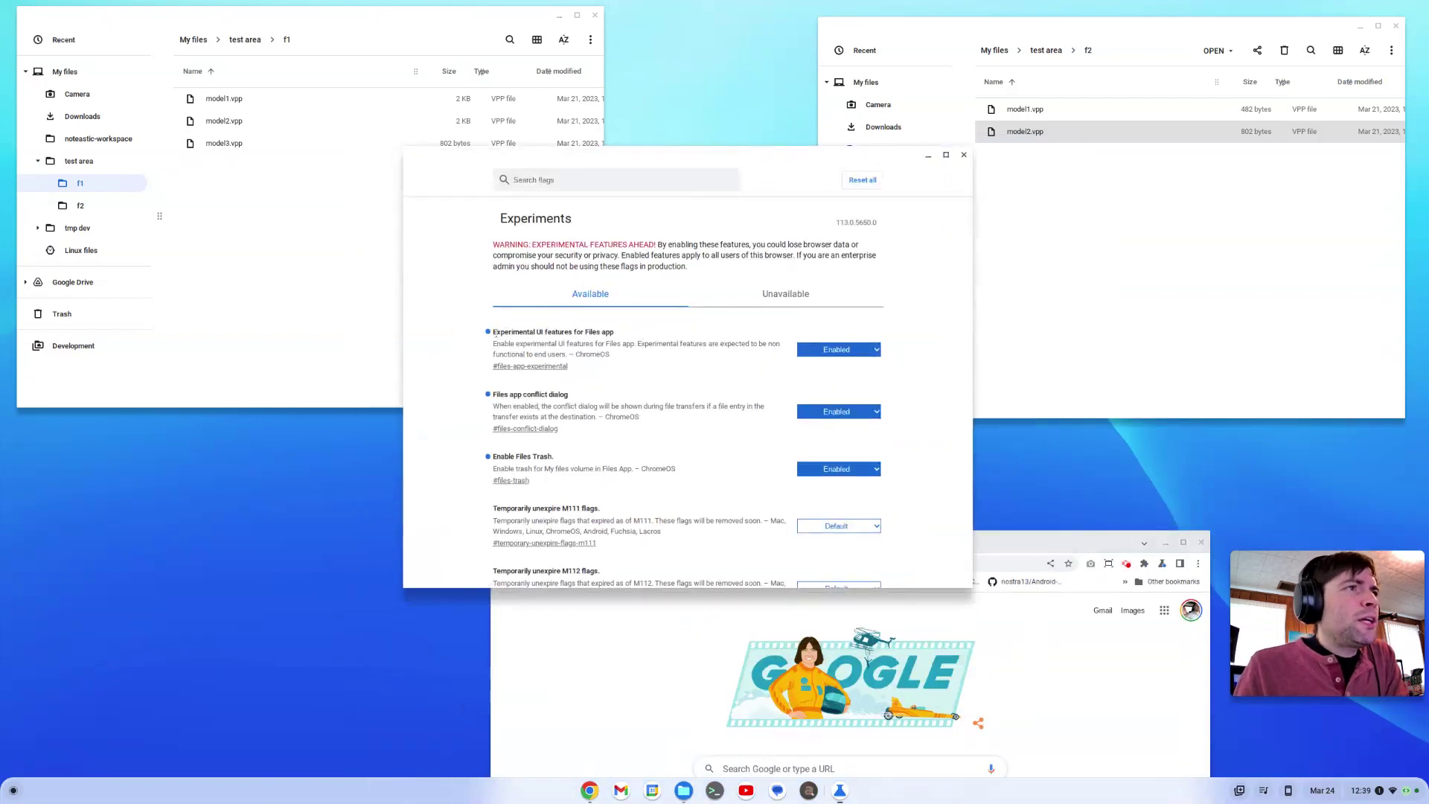
# Copy the 'Experimental UI features for Files app' flag title.
pyautogui.moveTo(494, 333); pyautogui.dragTo(613, 340)
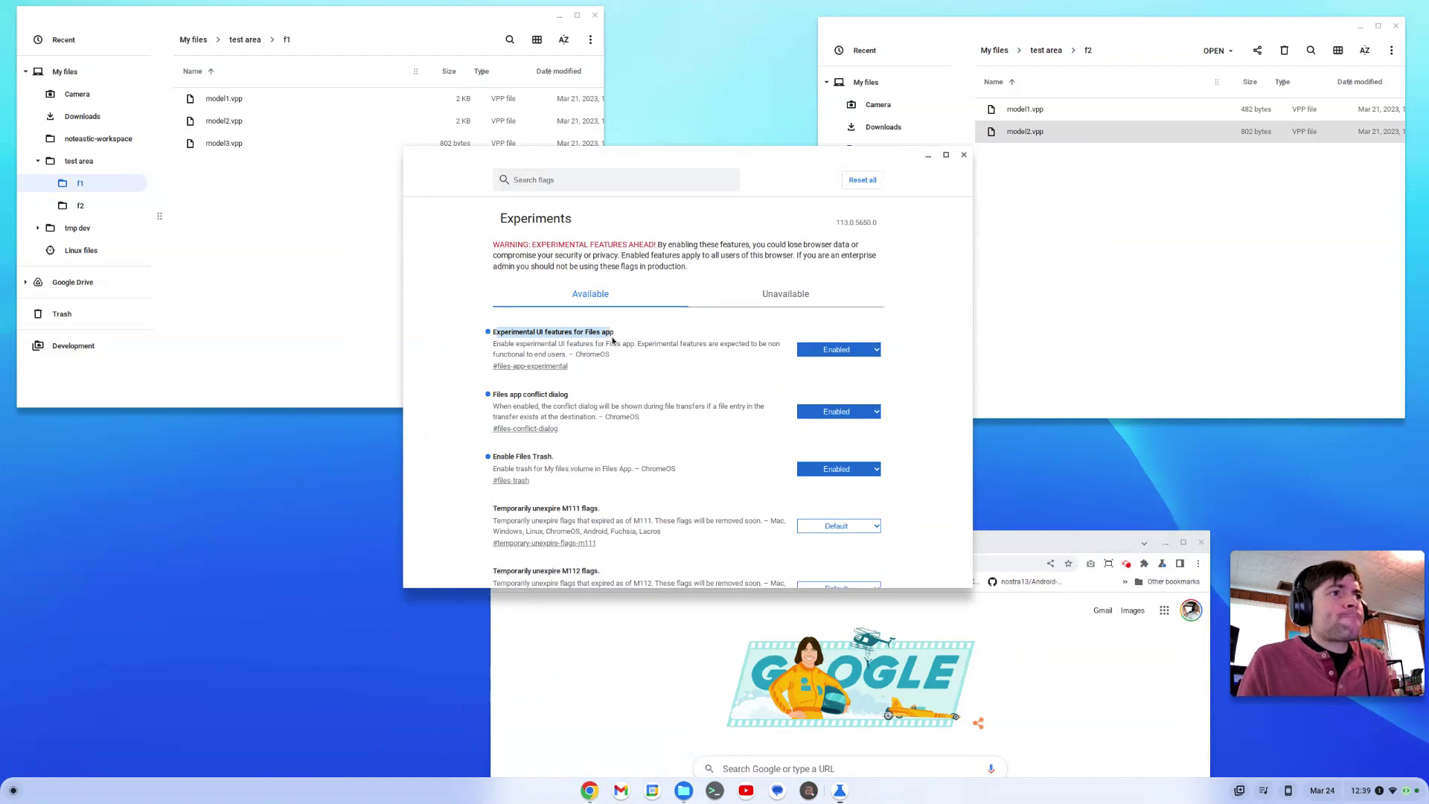
pyautogui.hotkey('ctrl', 'c')
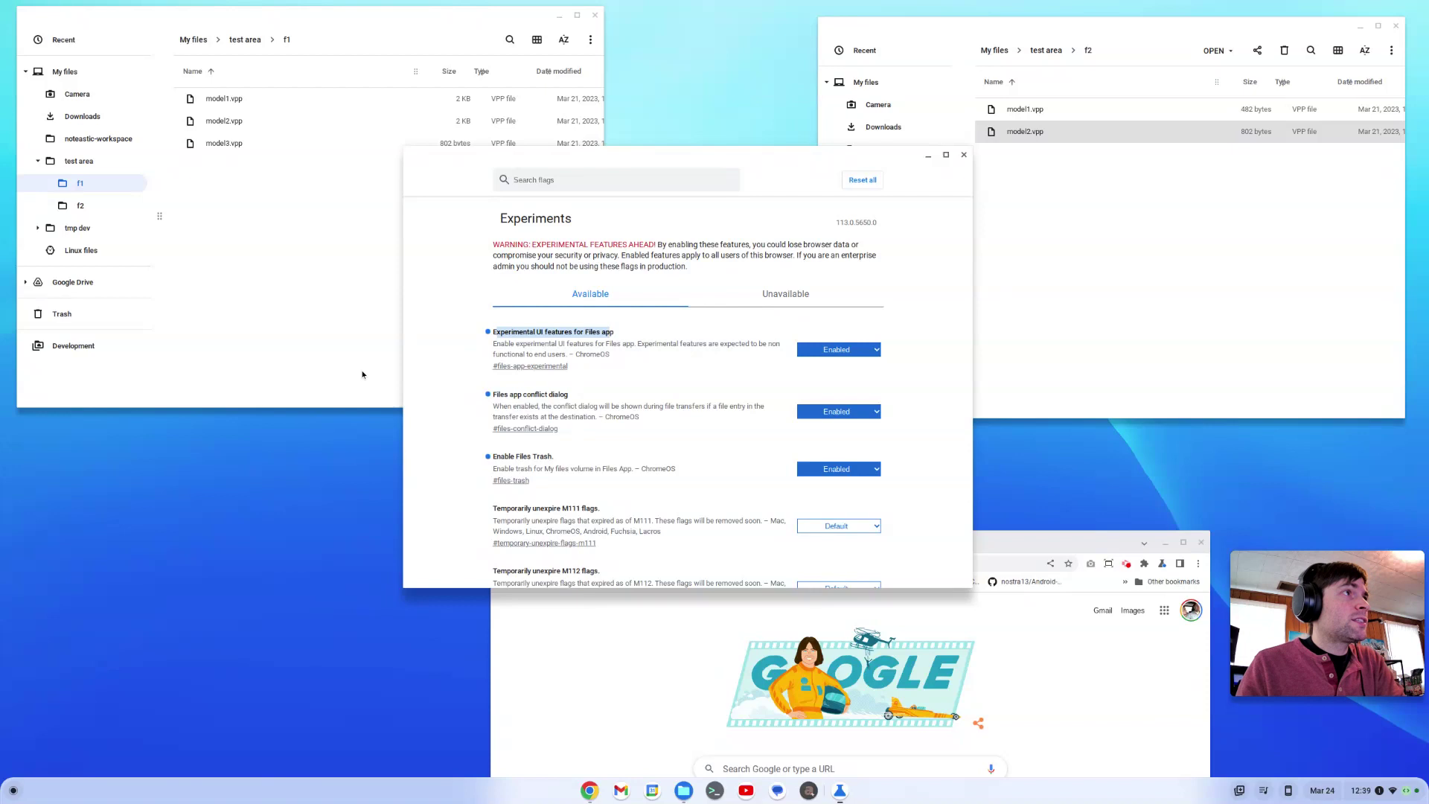
pyautogui.hotkey('alt', 'Tab')
# Dismiss the f1 folder actions list and bring the f1 Files window to the front.
pyautogui.click(590, 39)
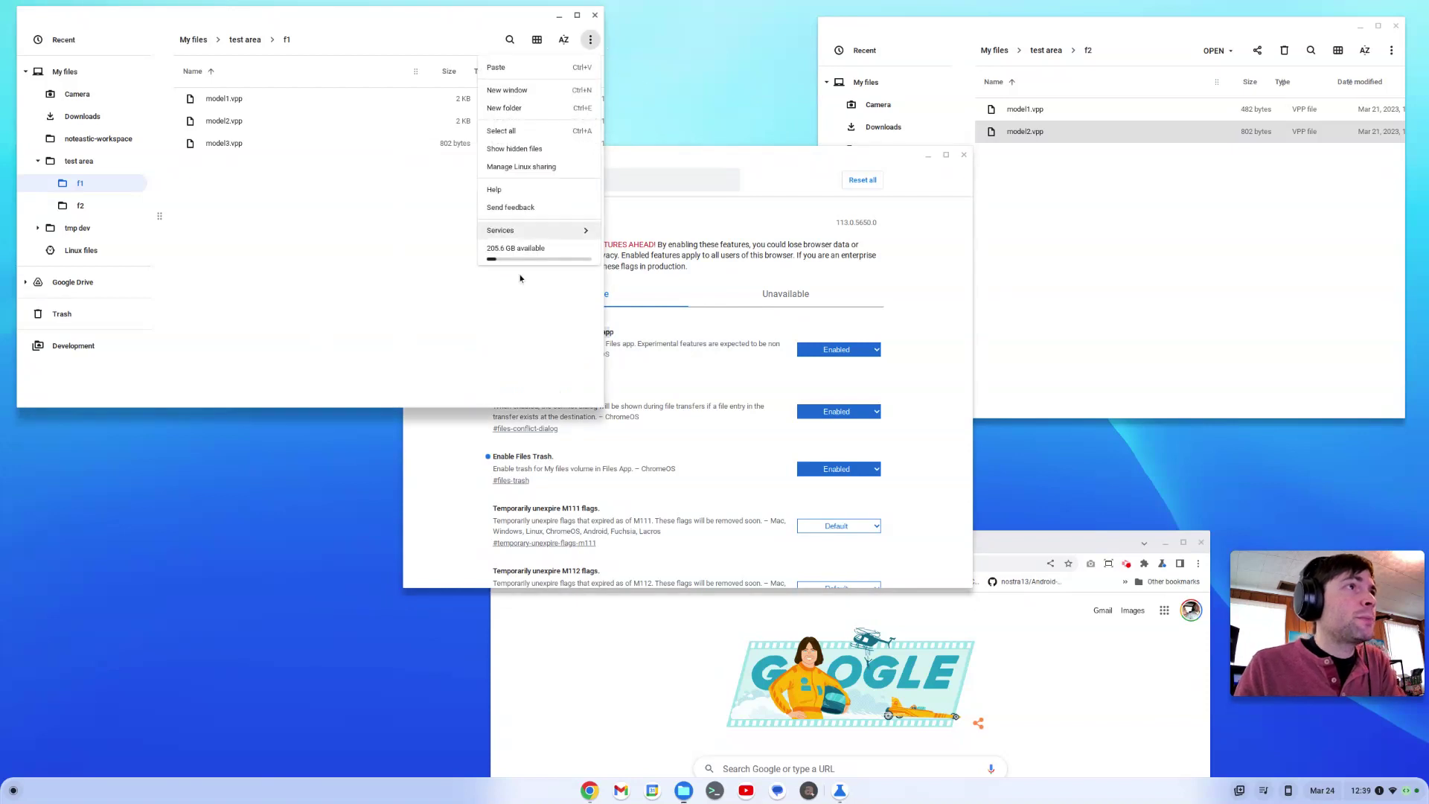
pyautogui.click(413, 343)
pyautogui.click(440, 476)
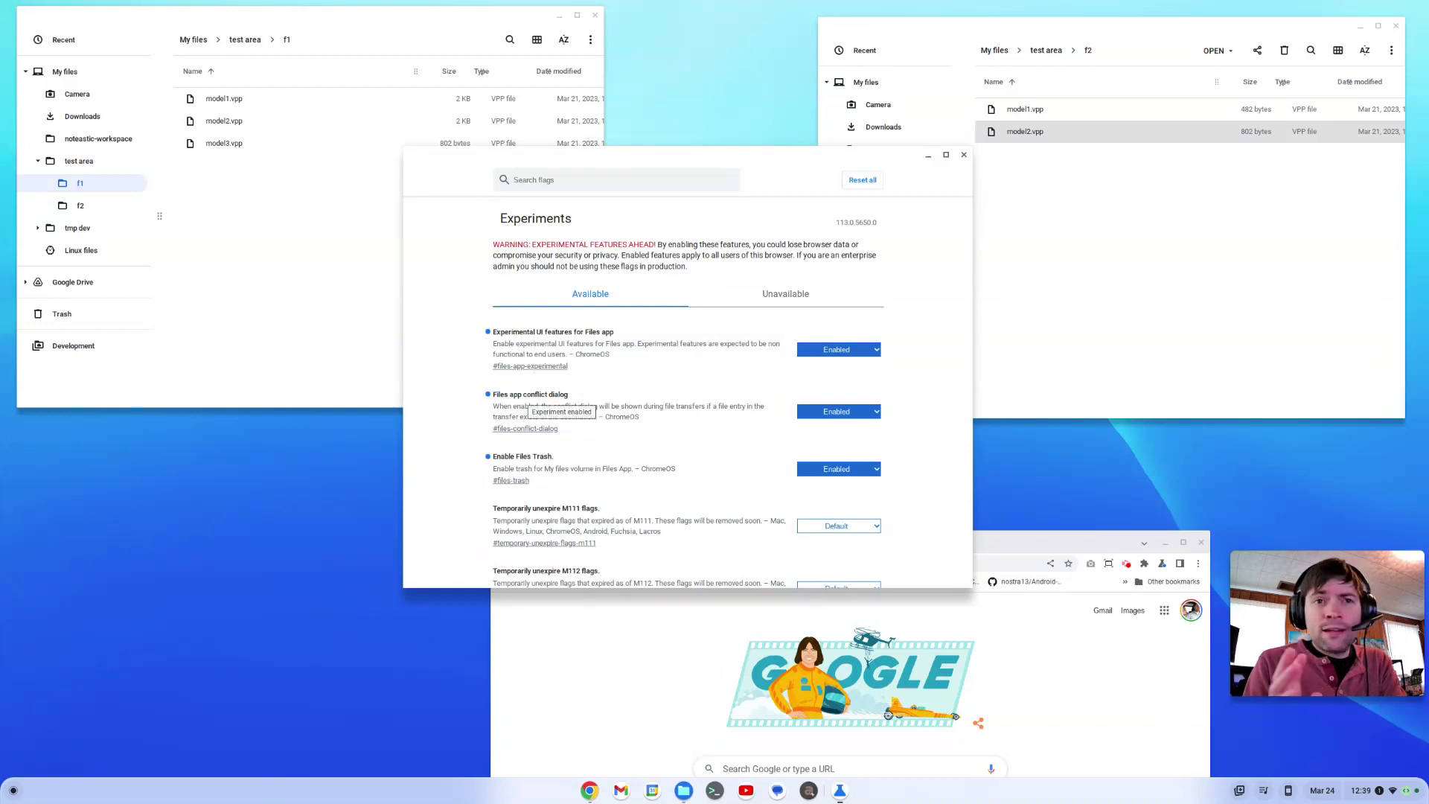
pyautogui.click(342, 257)
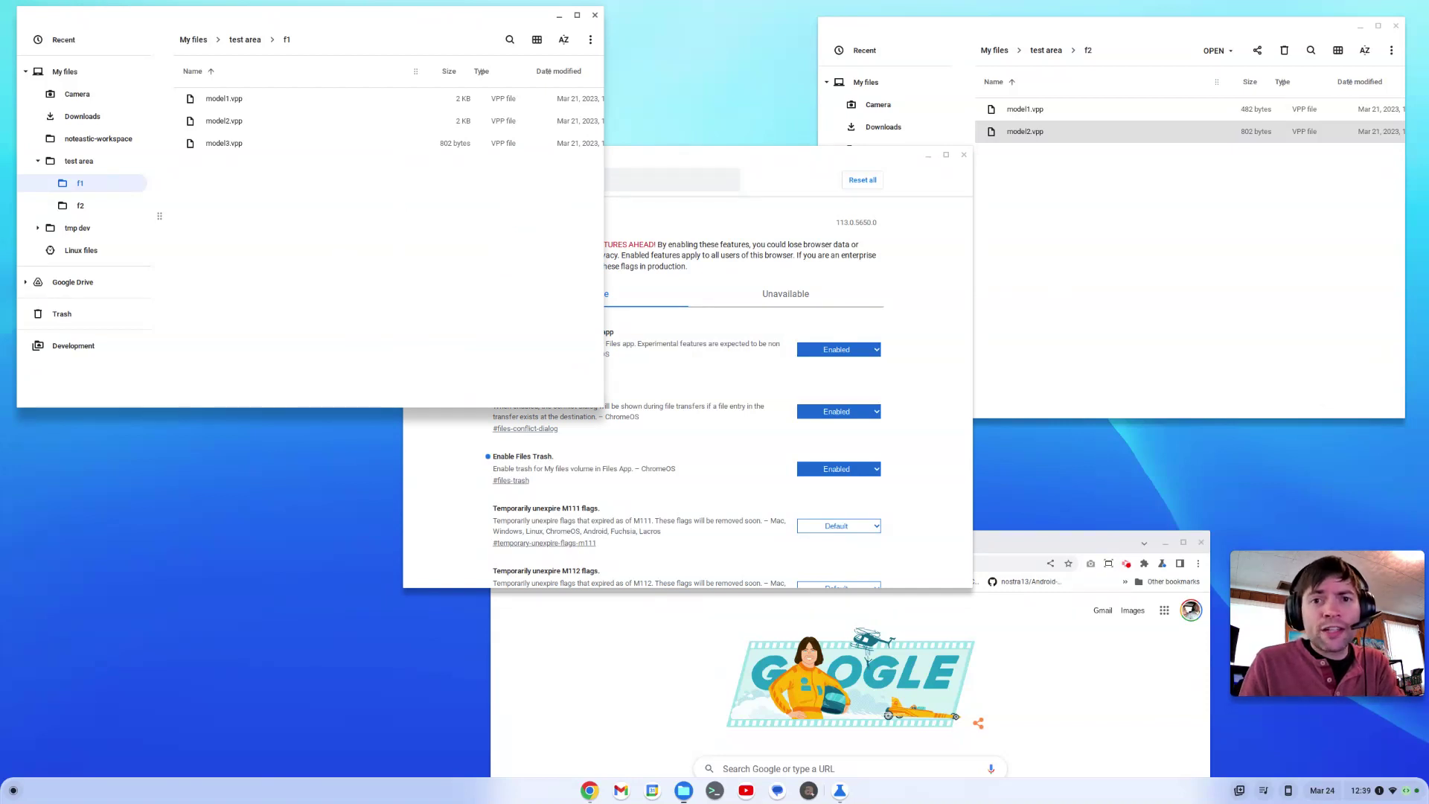
# Drag model2.vpp from the f2 window into f1, where the move stalls at Preparing.
pyautogui.click(1126, 349)
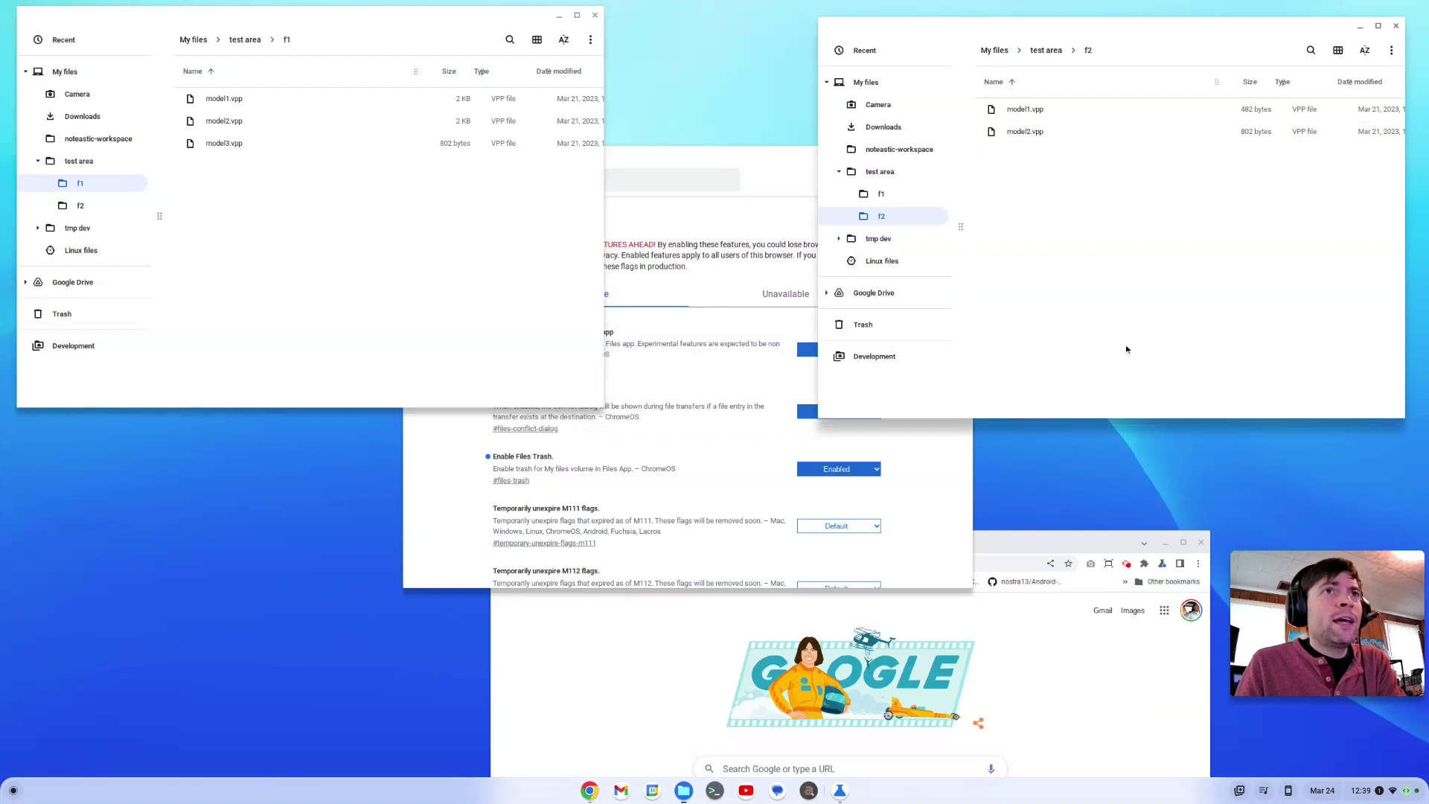
pyautogui.click(1033, 135)
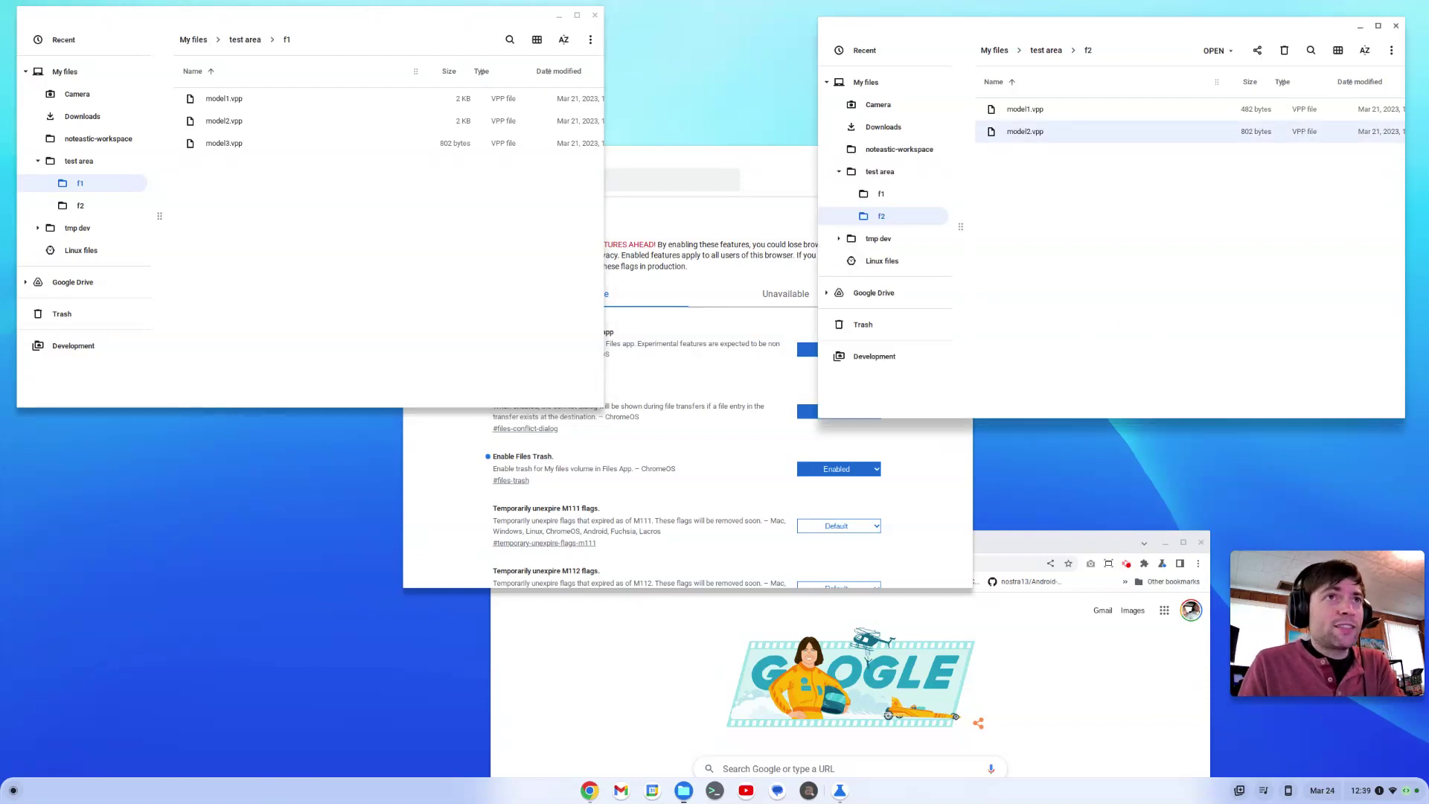
pyautogui.moveTo(1033, 133); pyautogui.dragTo(465, 283)
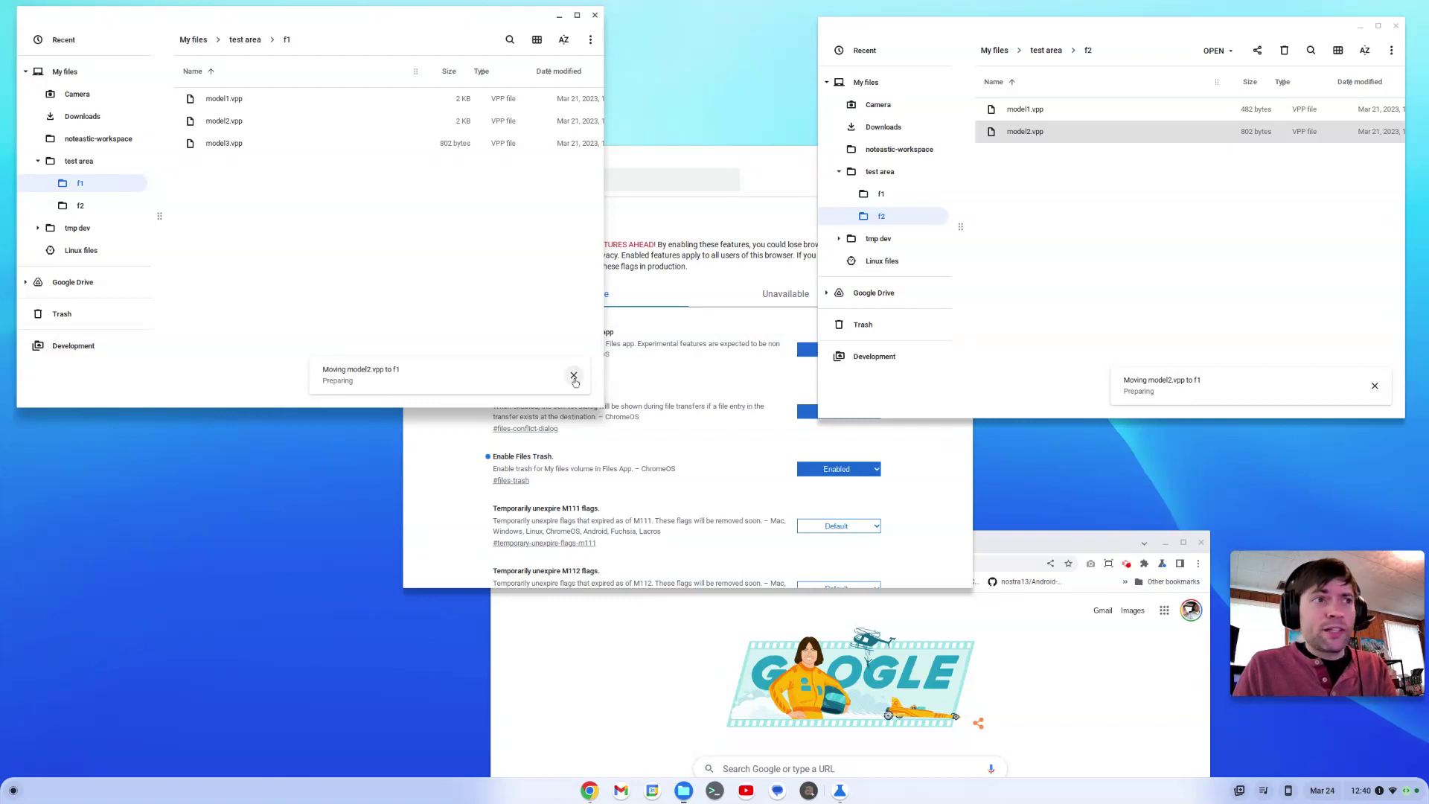
# Dismiss the Preparing notice, drag model3.vpp toward f2, and raise the flags page.
pyautogui.click(573, 376)
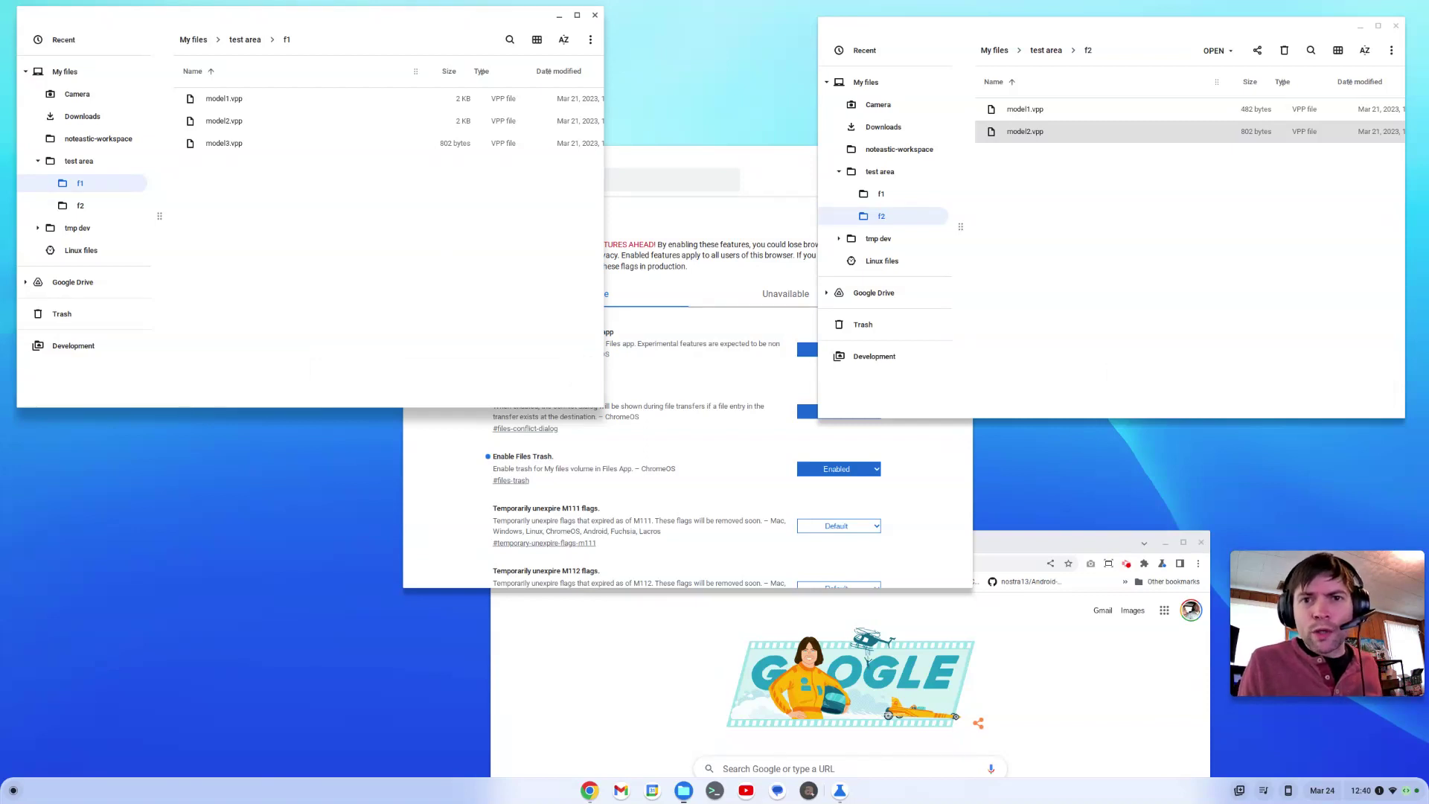
pyautogui.moveTo(227, 149); pyautogui.dragTo(1138, 239)
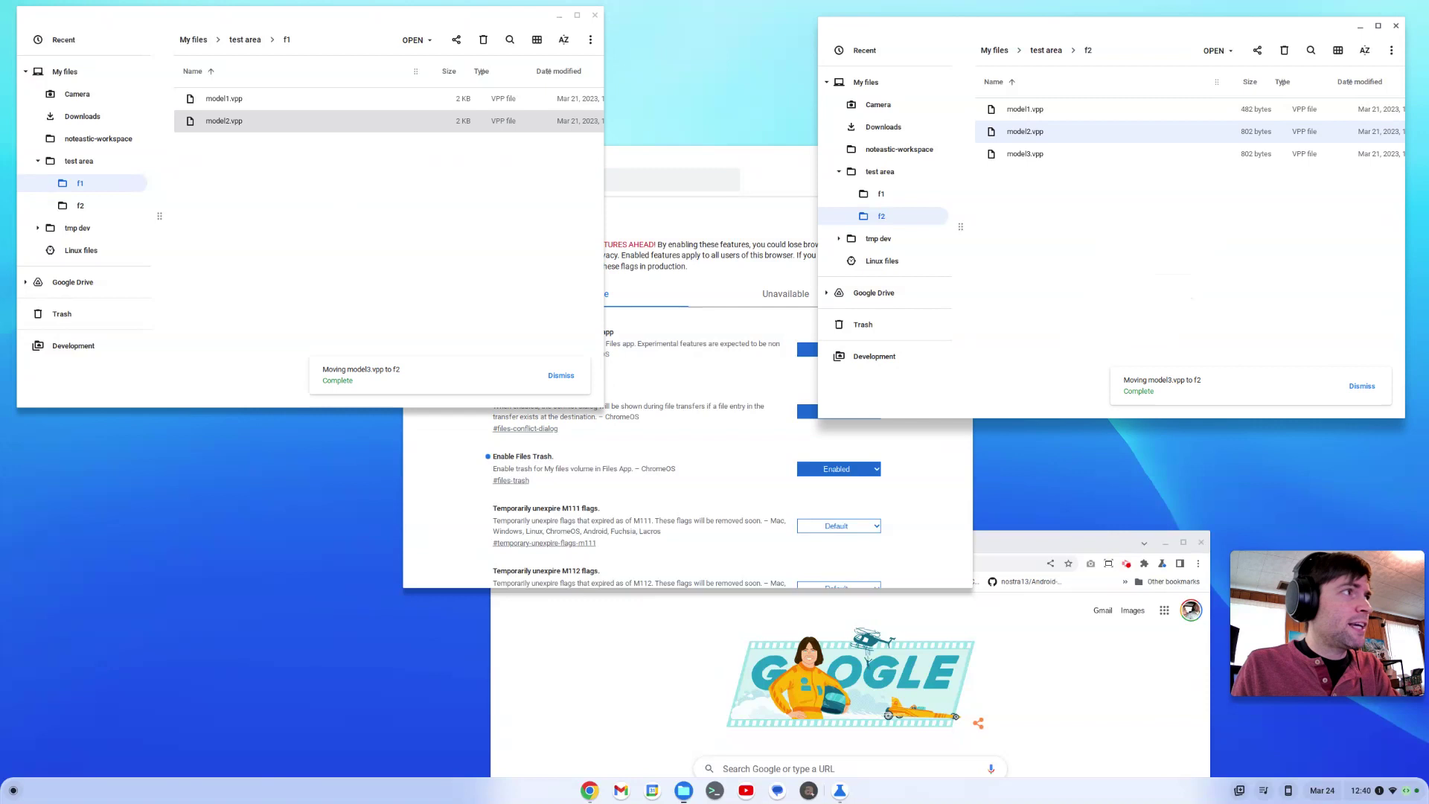
pyautogui.click(479, 239)
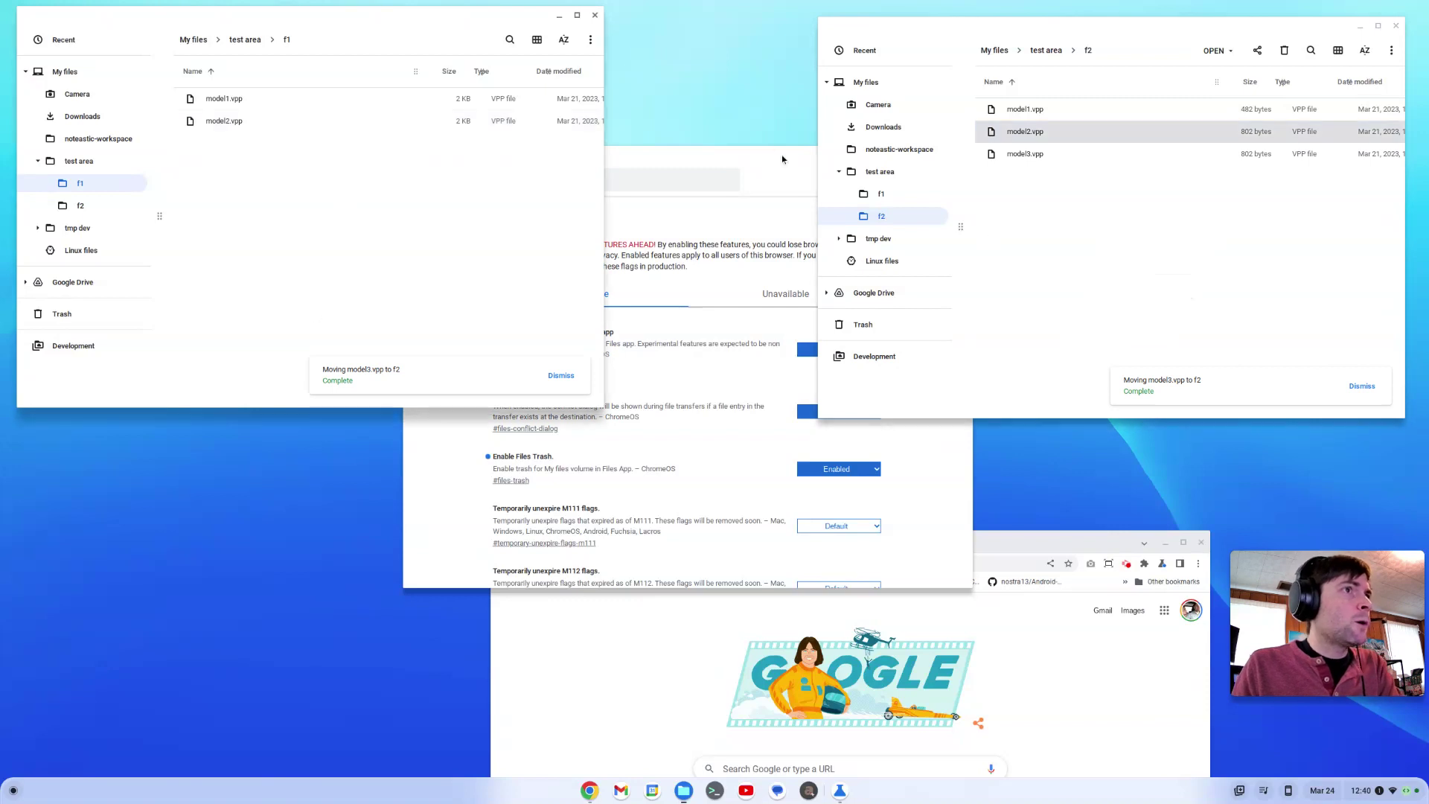
pyautogui.click(731, 158)
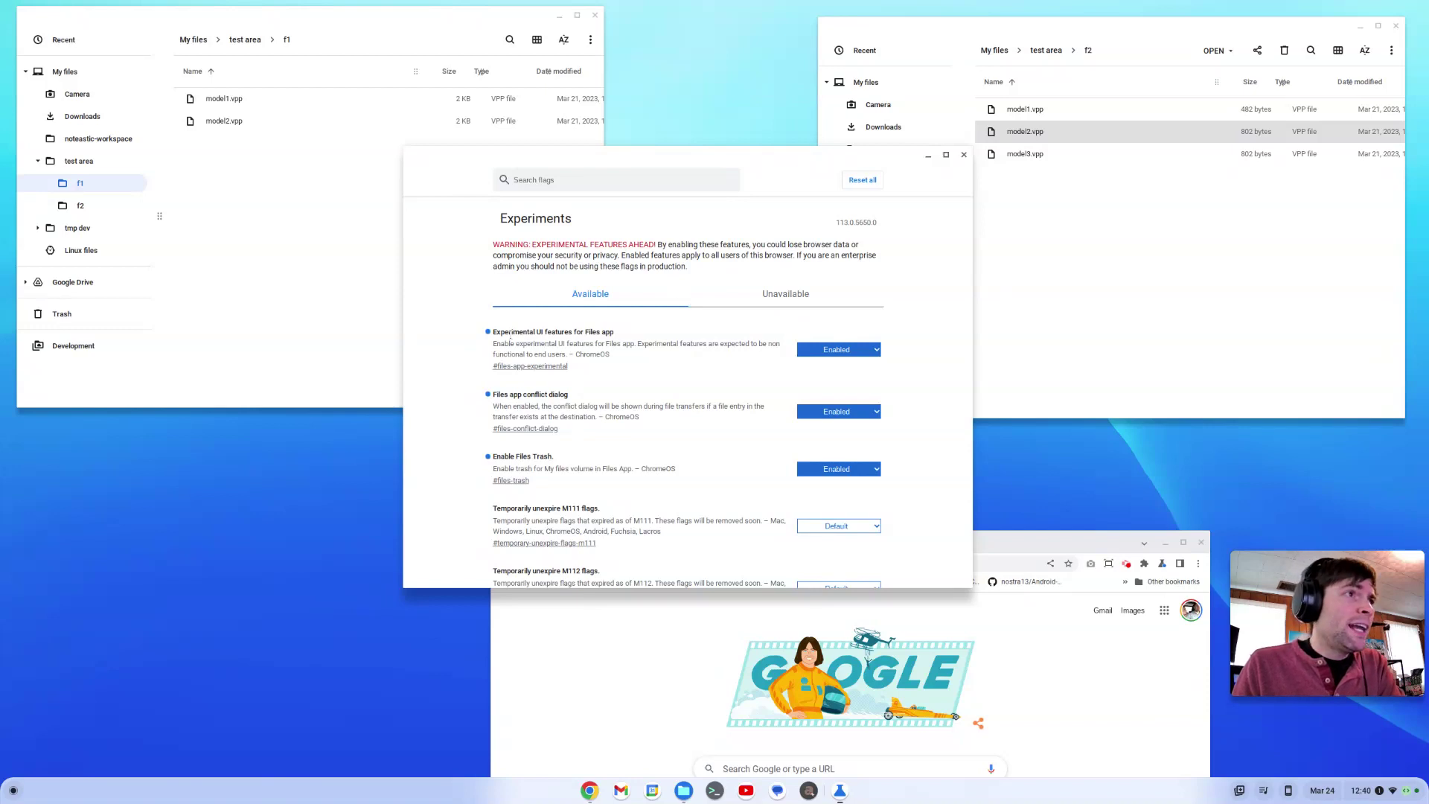
# Highlight the Files app flag title, then drag model2.vpp from f2 into f1 again.
pyautogui.moveTo(617, 331); pyautogui.dragTo(488, 333)
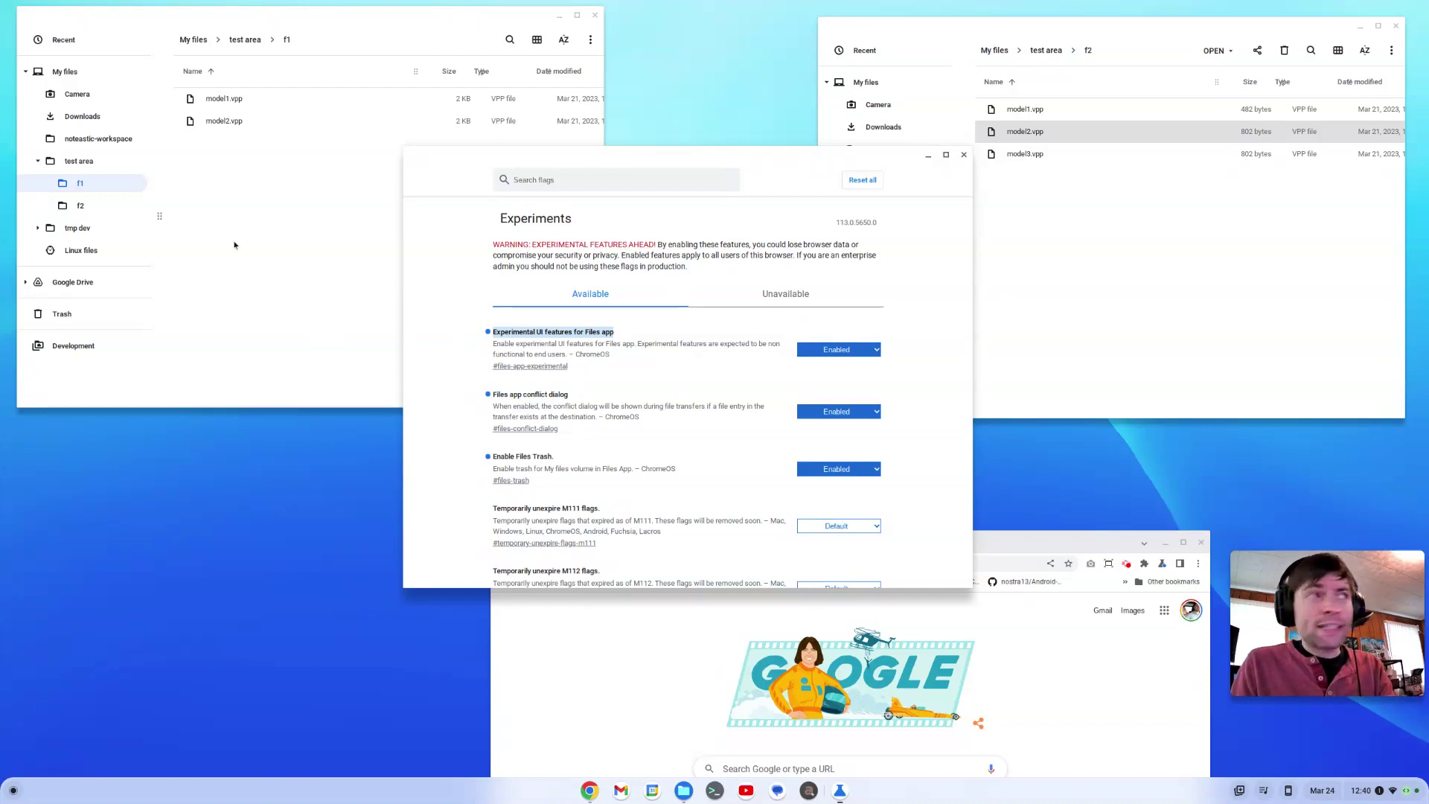
pyautogui.click(260, 155)
pyautogui.click(1117, 187)
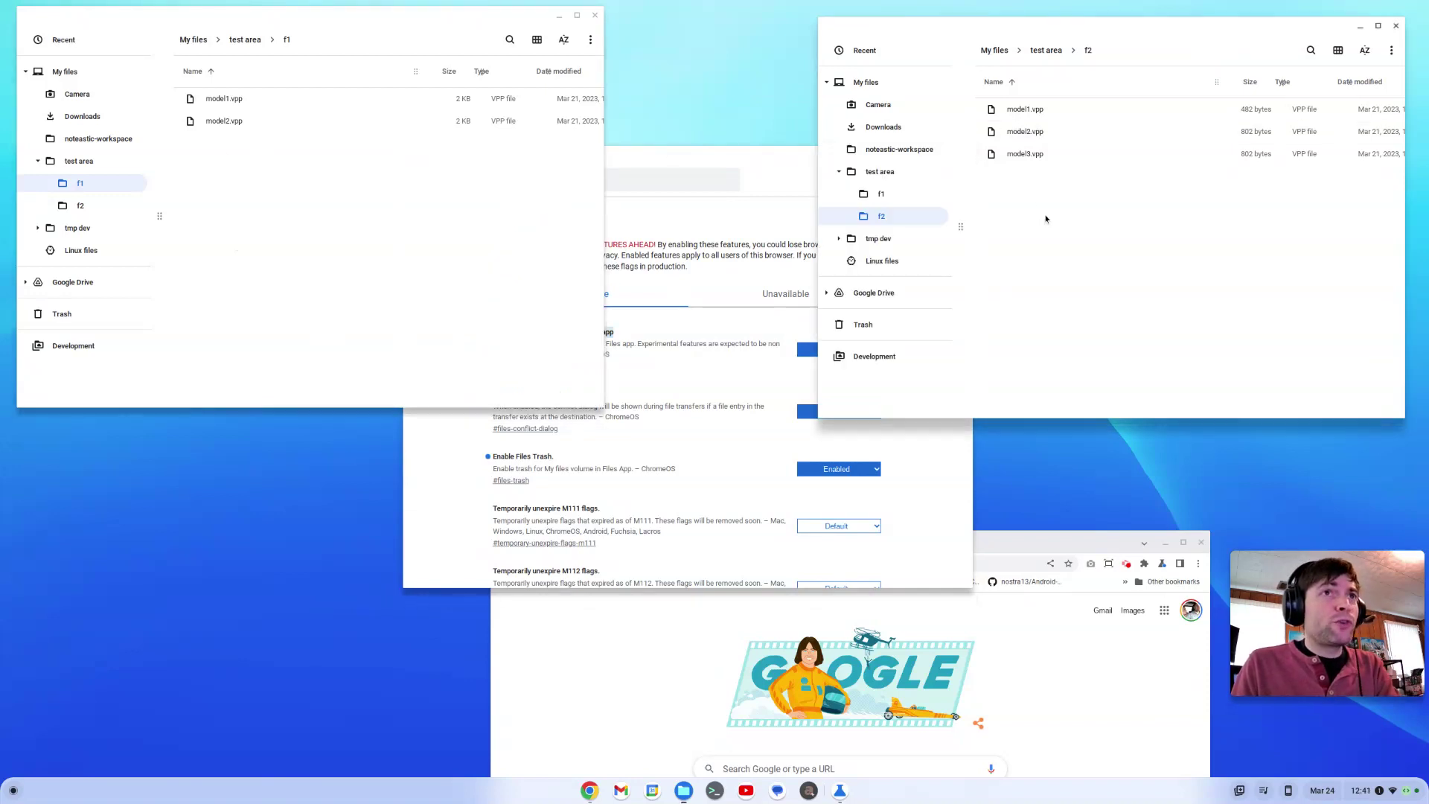
pyautogui.moveTo(1030, 132); pyautogui.dragTo(199, 187)
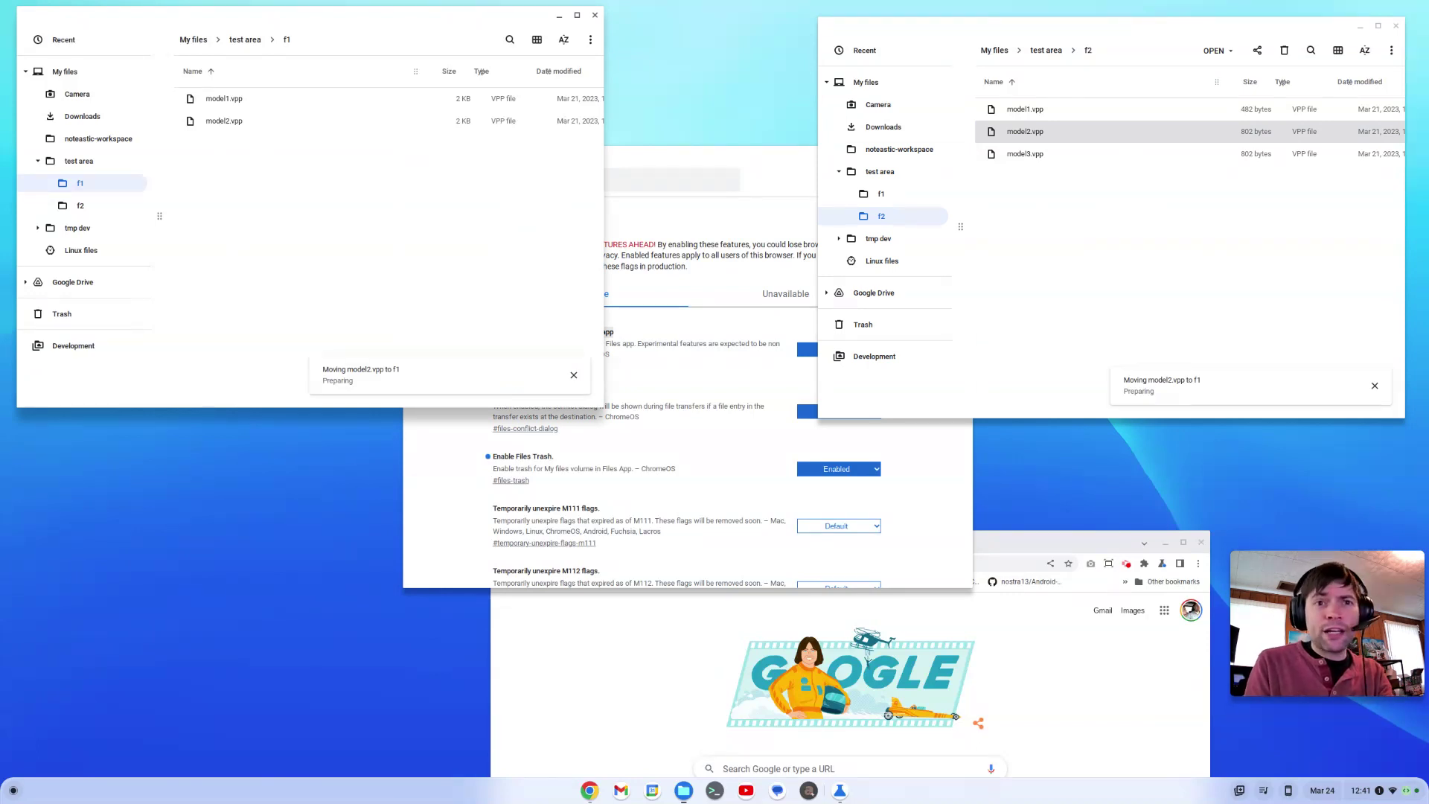
# Close the Preparing notice and navigate the left window up to 'test area', listing f1 and f2.
pyautogui.click(574, 375)
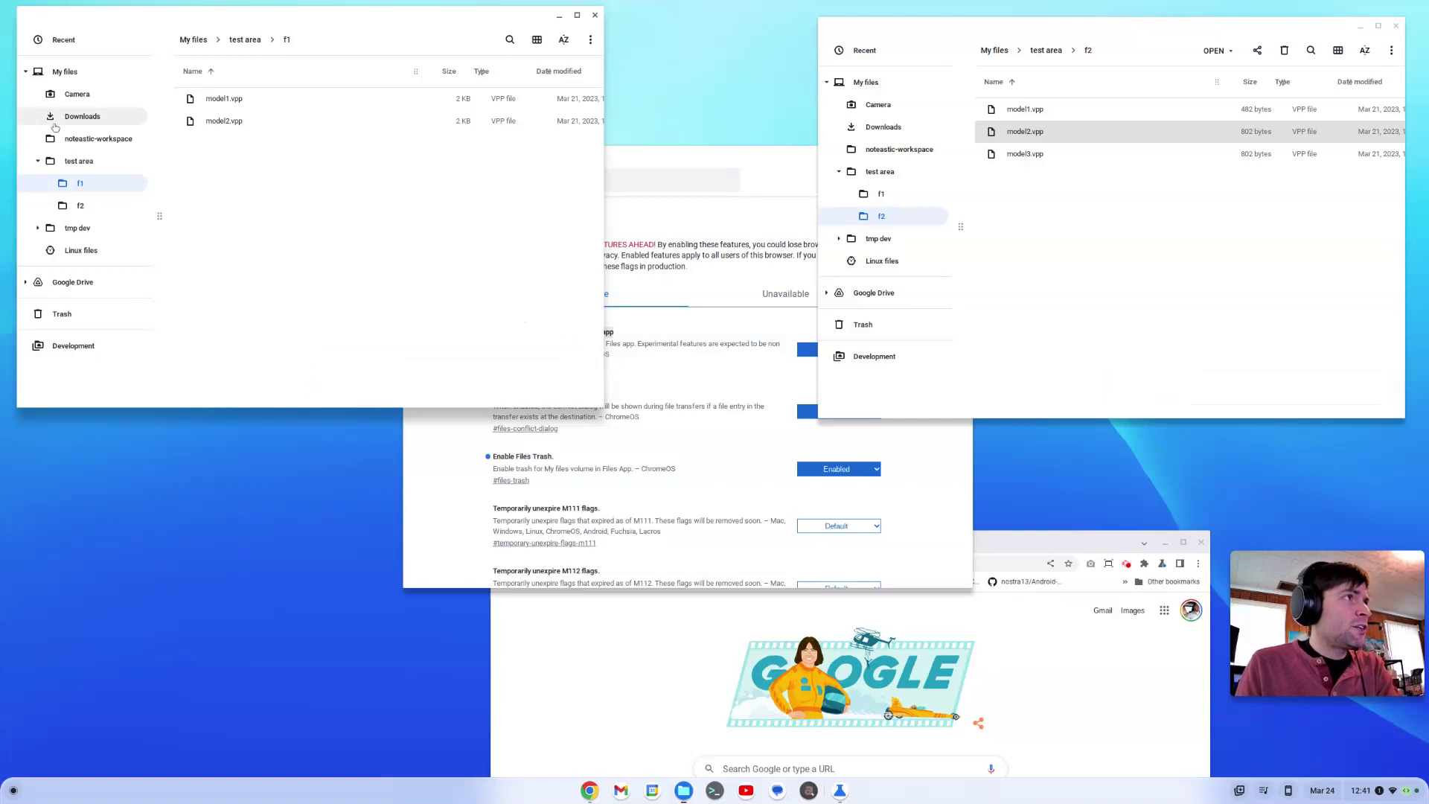
pyautogui.rightClick(90, 143)
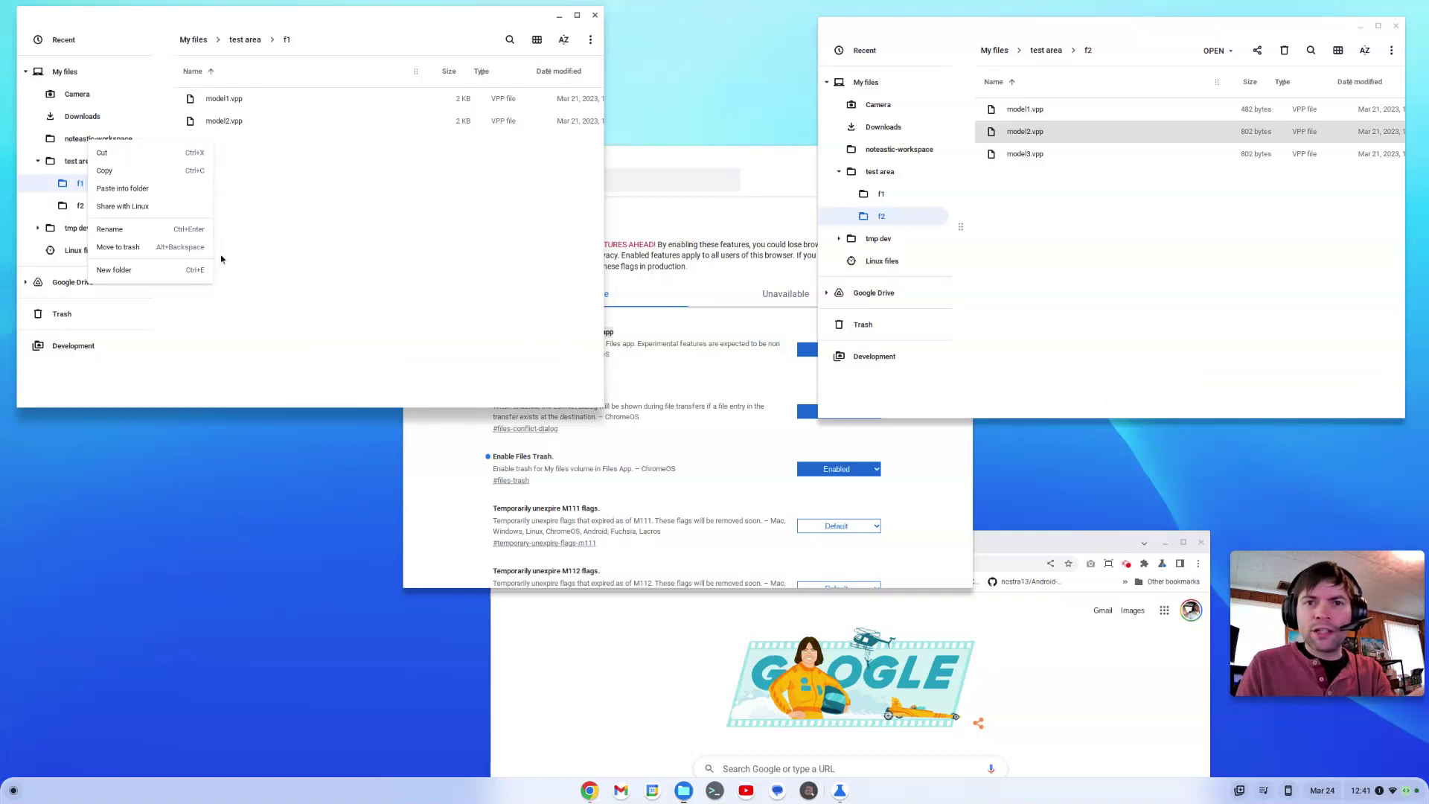
pyautogui.click(339, 241)
pyautogui.click(250, 42)
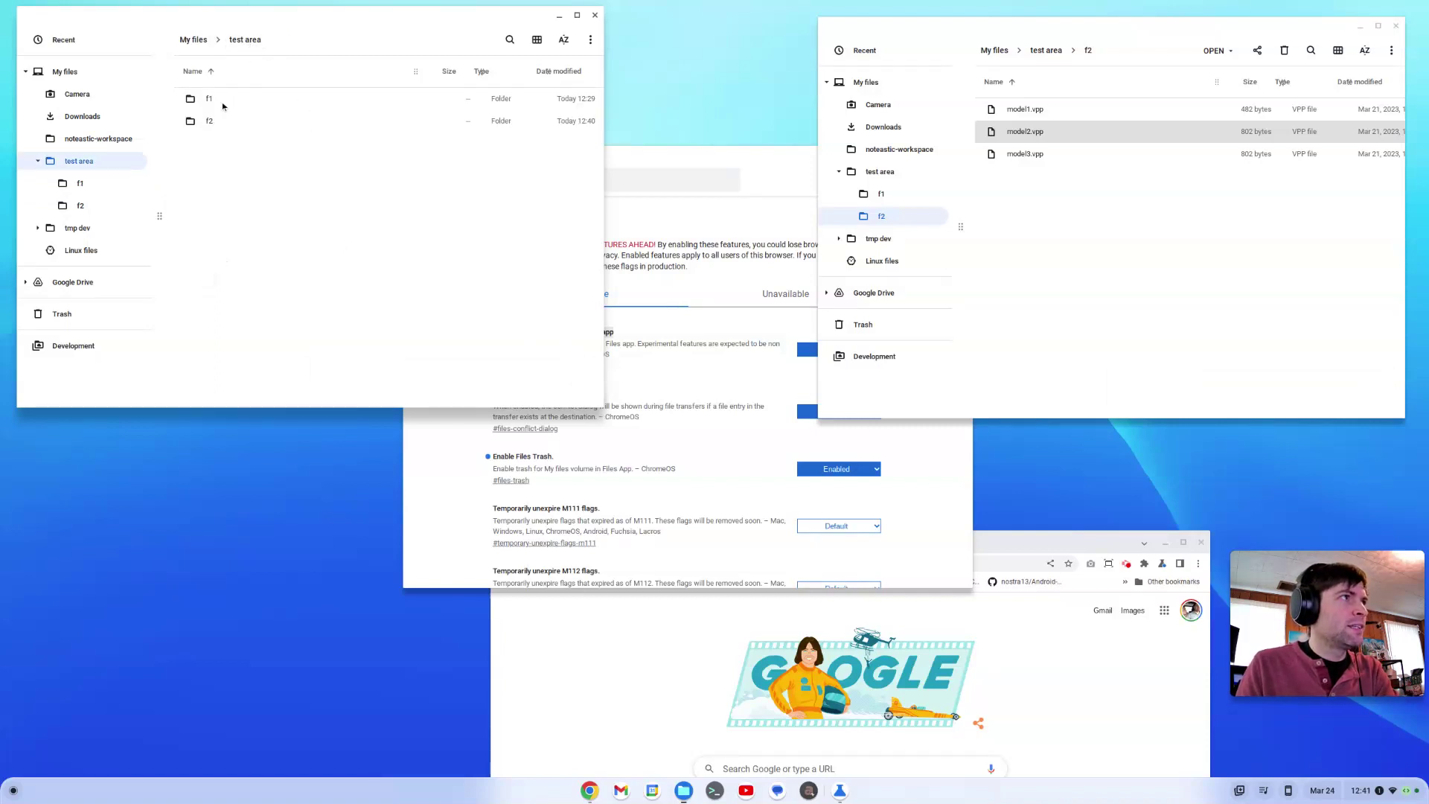
pyautogui.rightClick(202, 99)
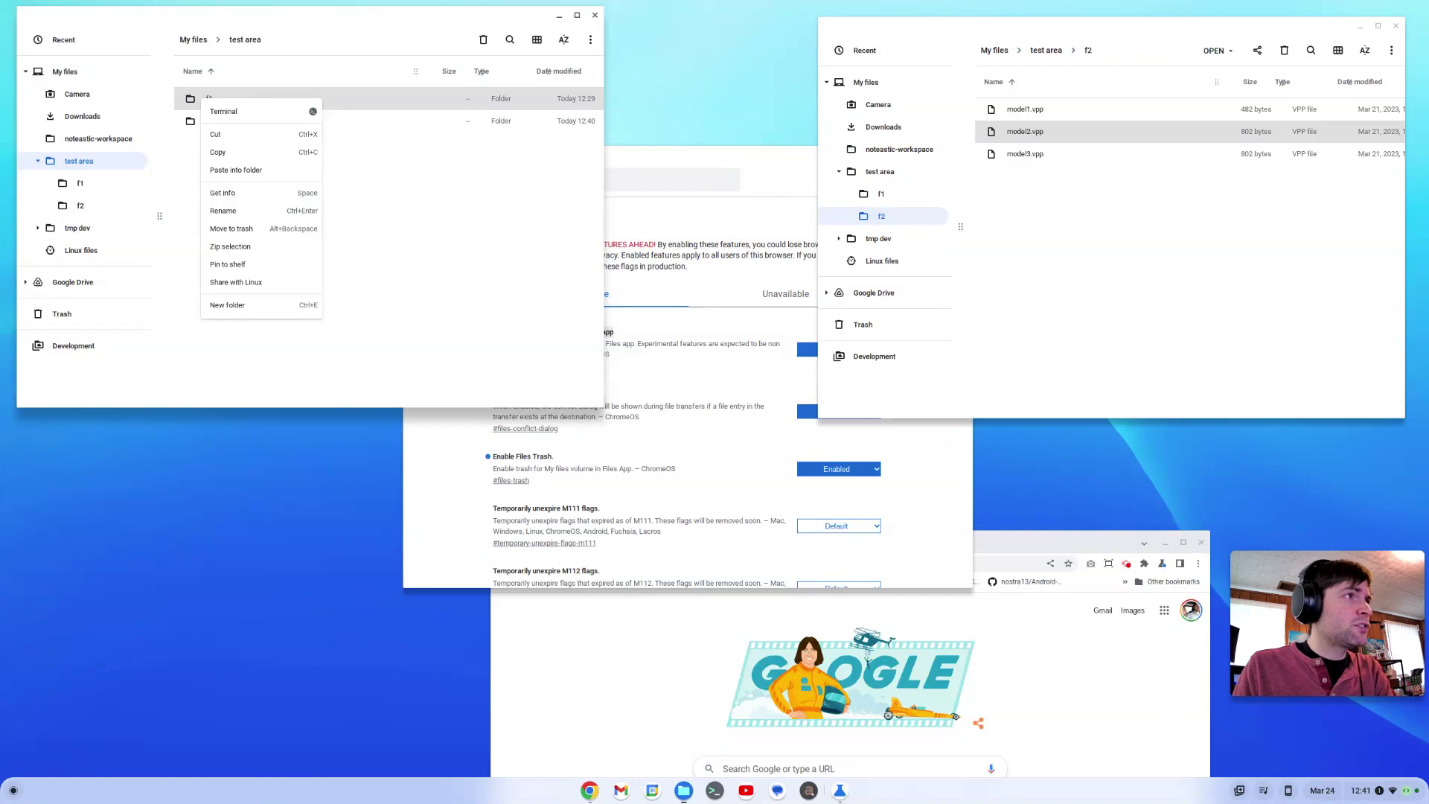
pyautogui.press('Escape')
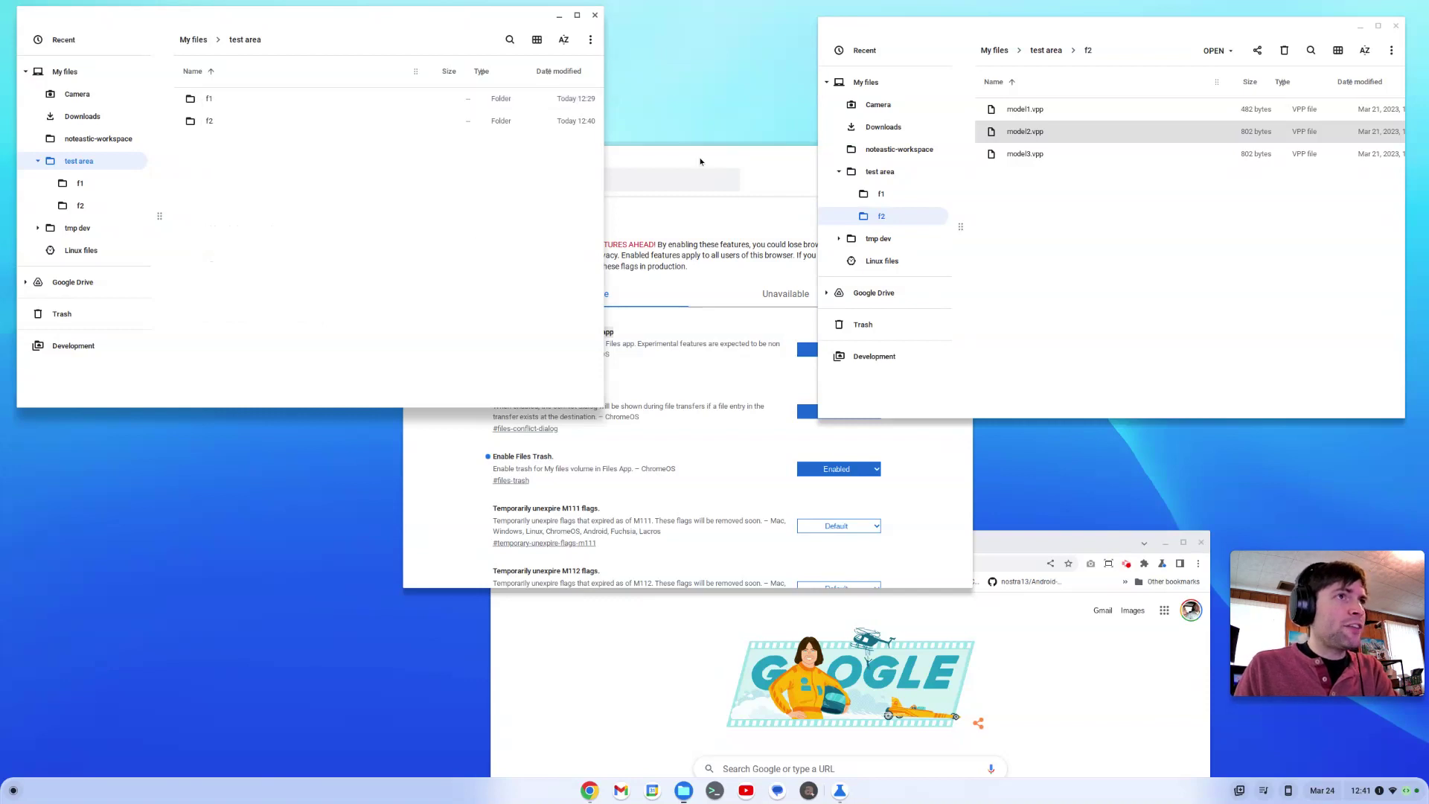
pyautogui.click(495, 413)
pyautogui.moveTo(493, 395); pyautogui.dragTo(588, 401)
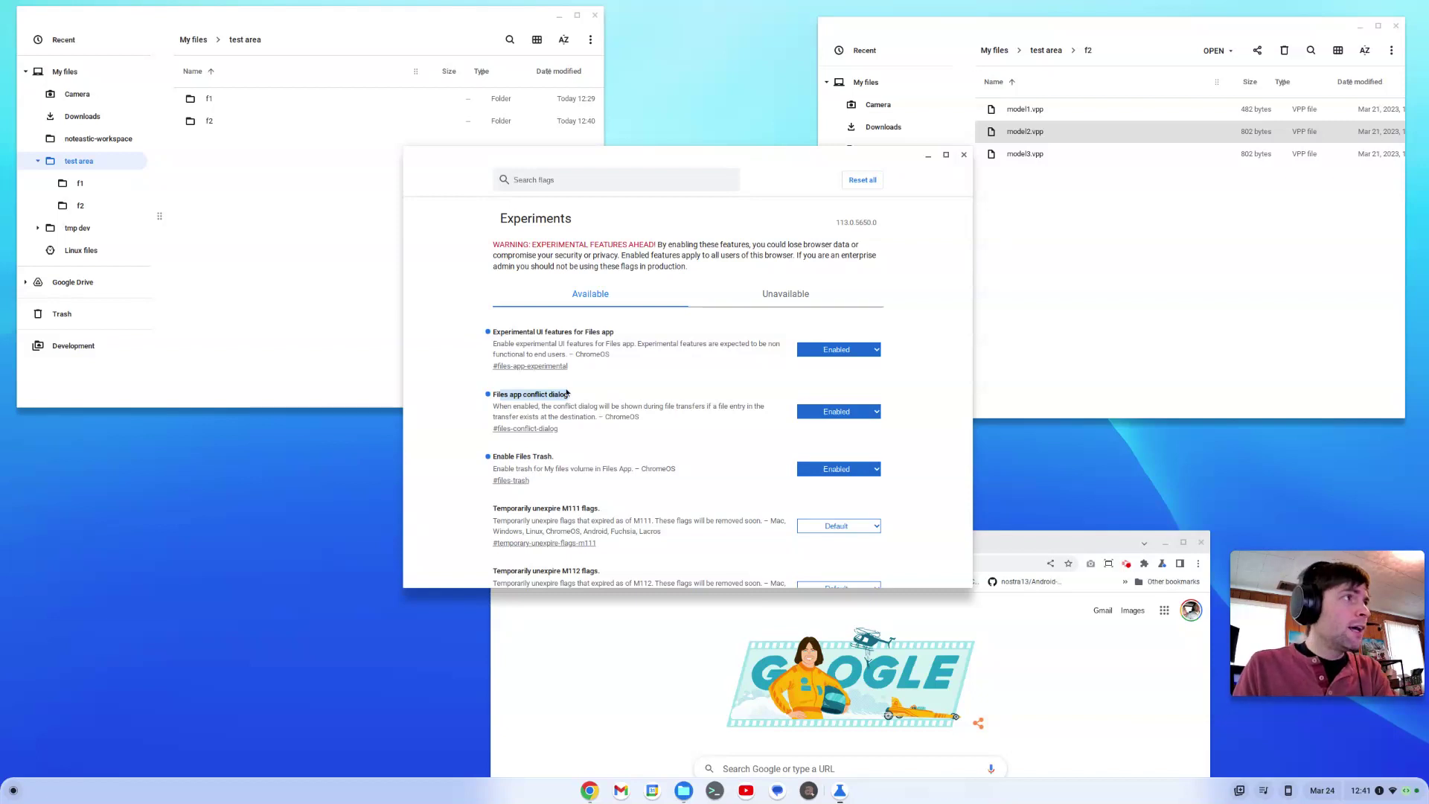
pyautogui.click(258, 216)
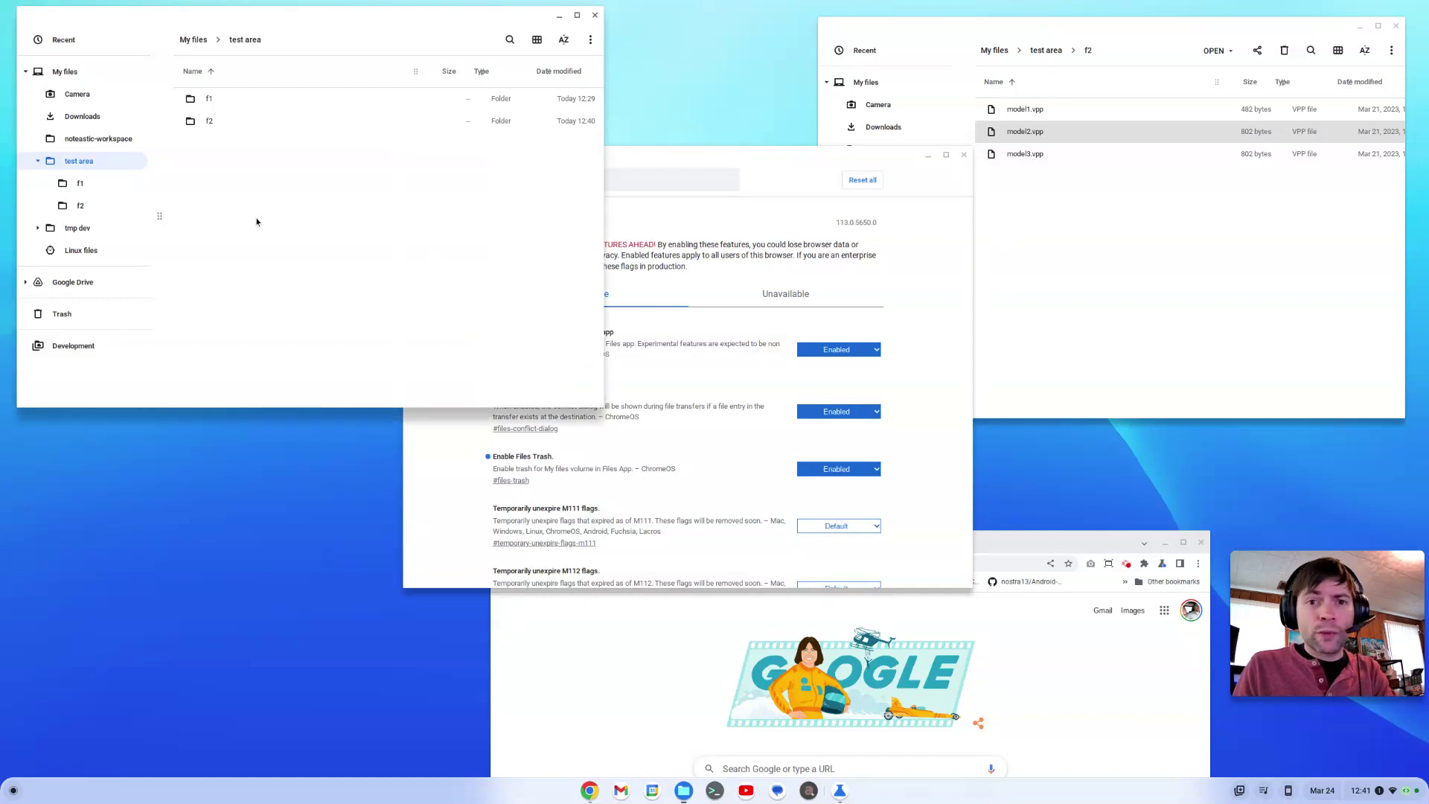
# Open f2, show Get info for model2.vpp, and shift its info window up and left.
pyautogui.doubleClick(208, 121)
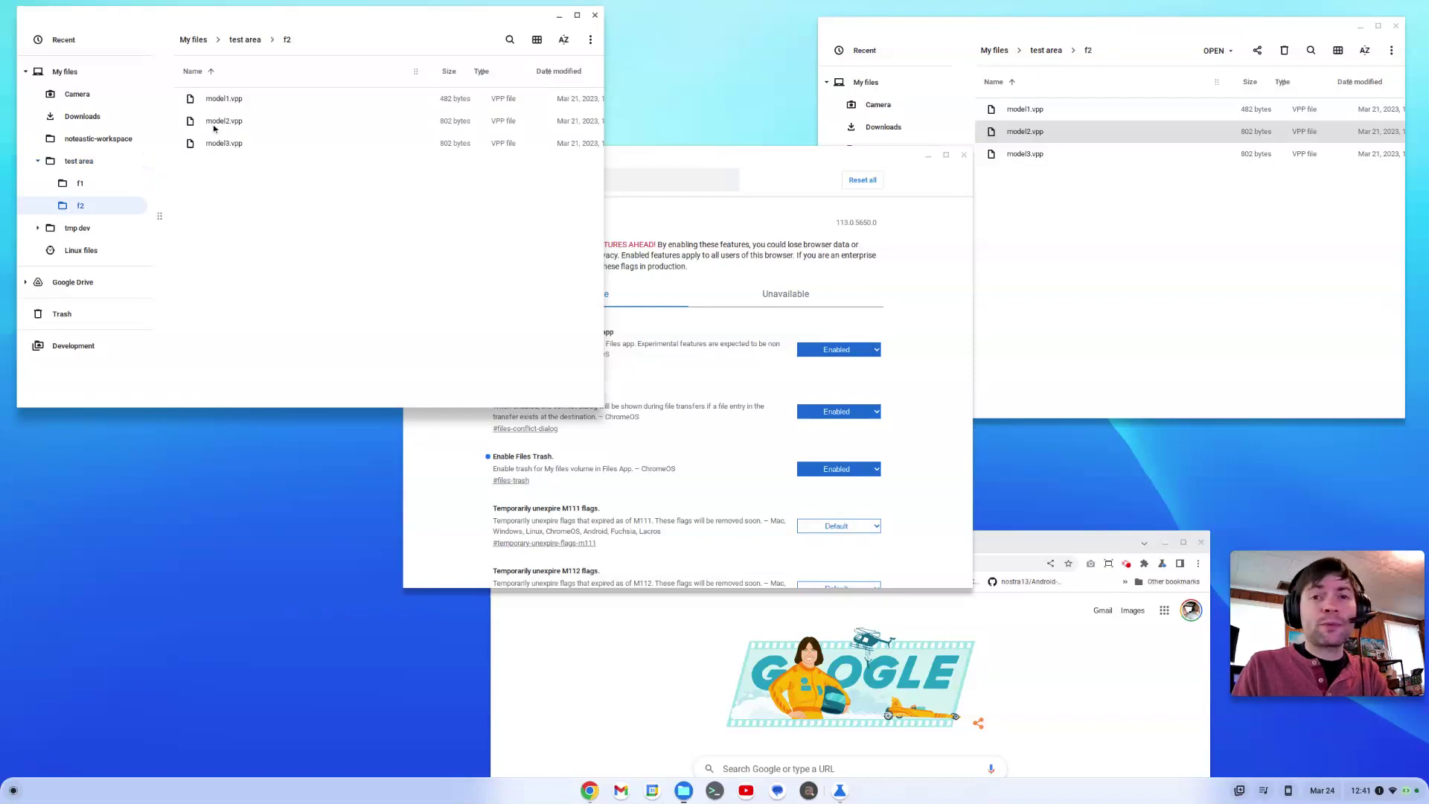
pyautogui.rightClick(214, 128)
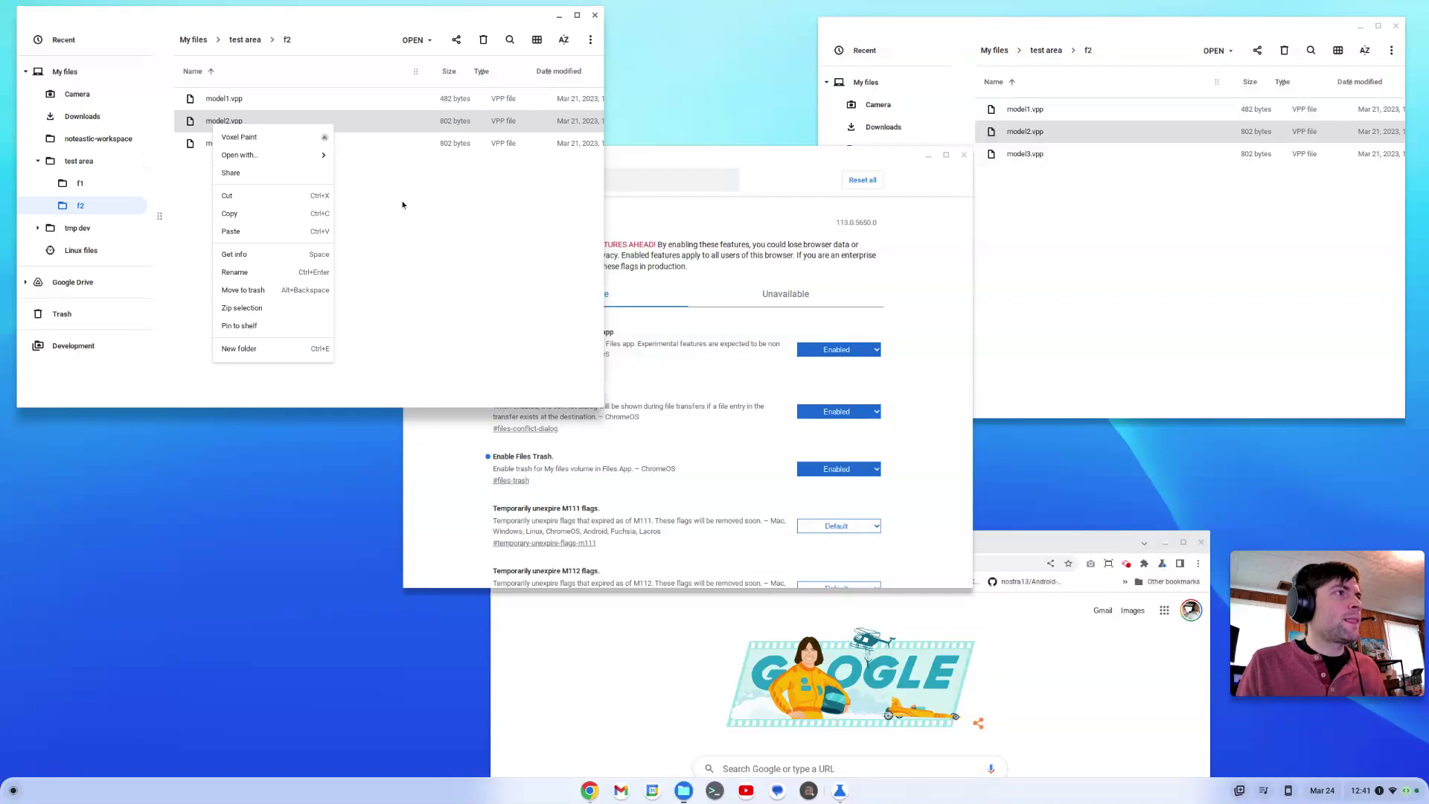
pyautogui.click(248, 255)
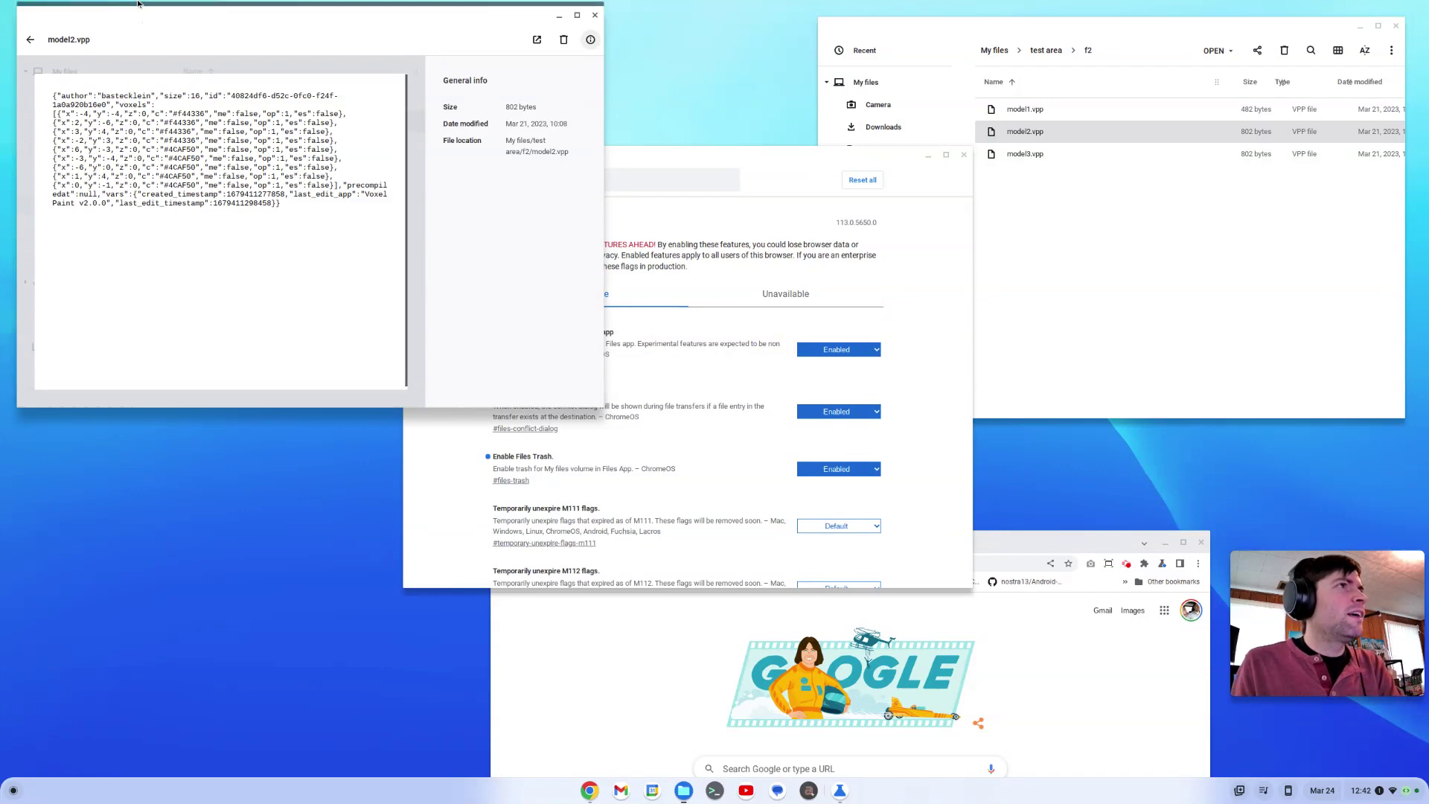
pyautogui.doubleClick(108, 24)
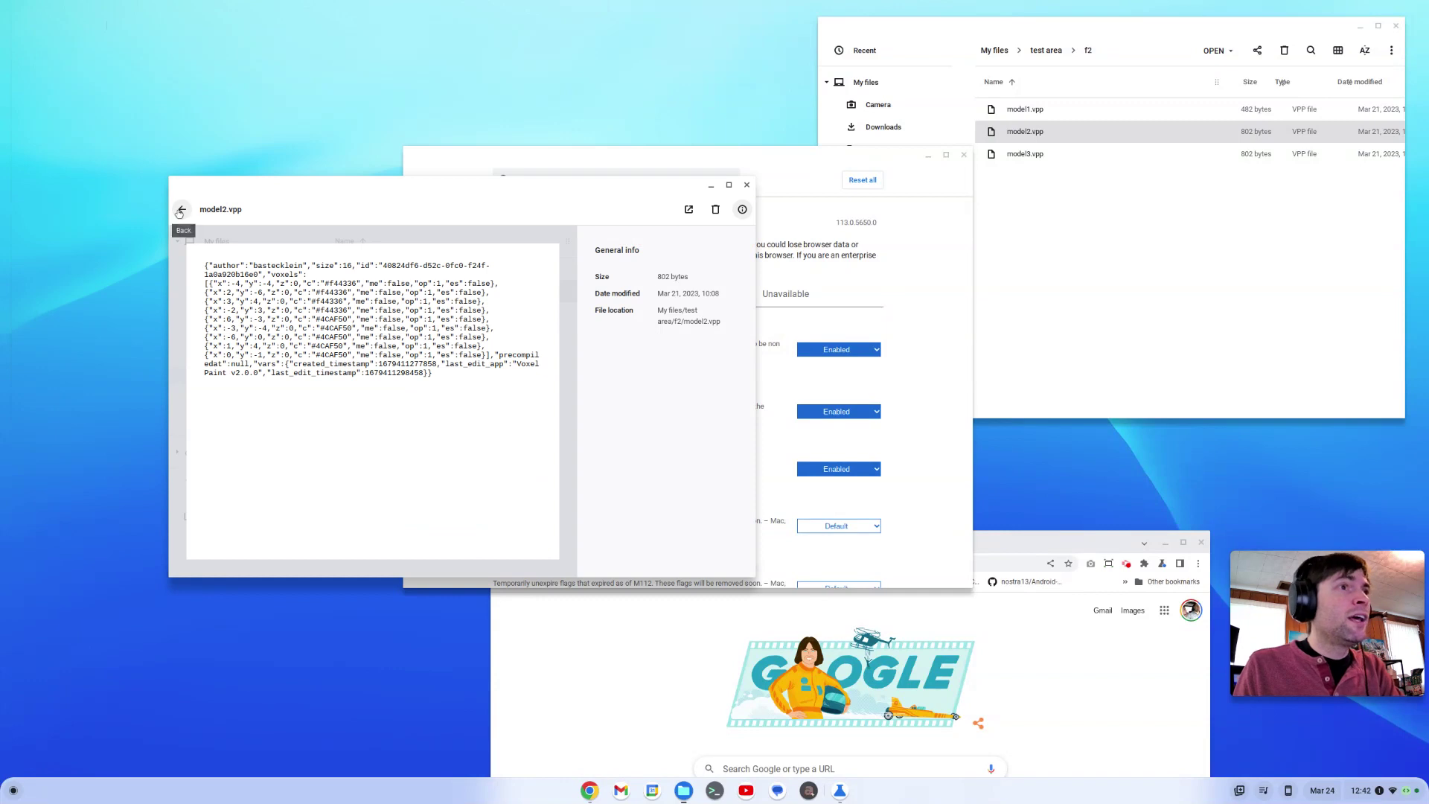
pyautogui.moveTo(200, 212); pyautogui.dragTo(158, 190)
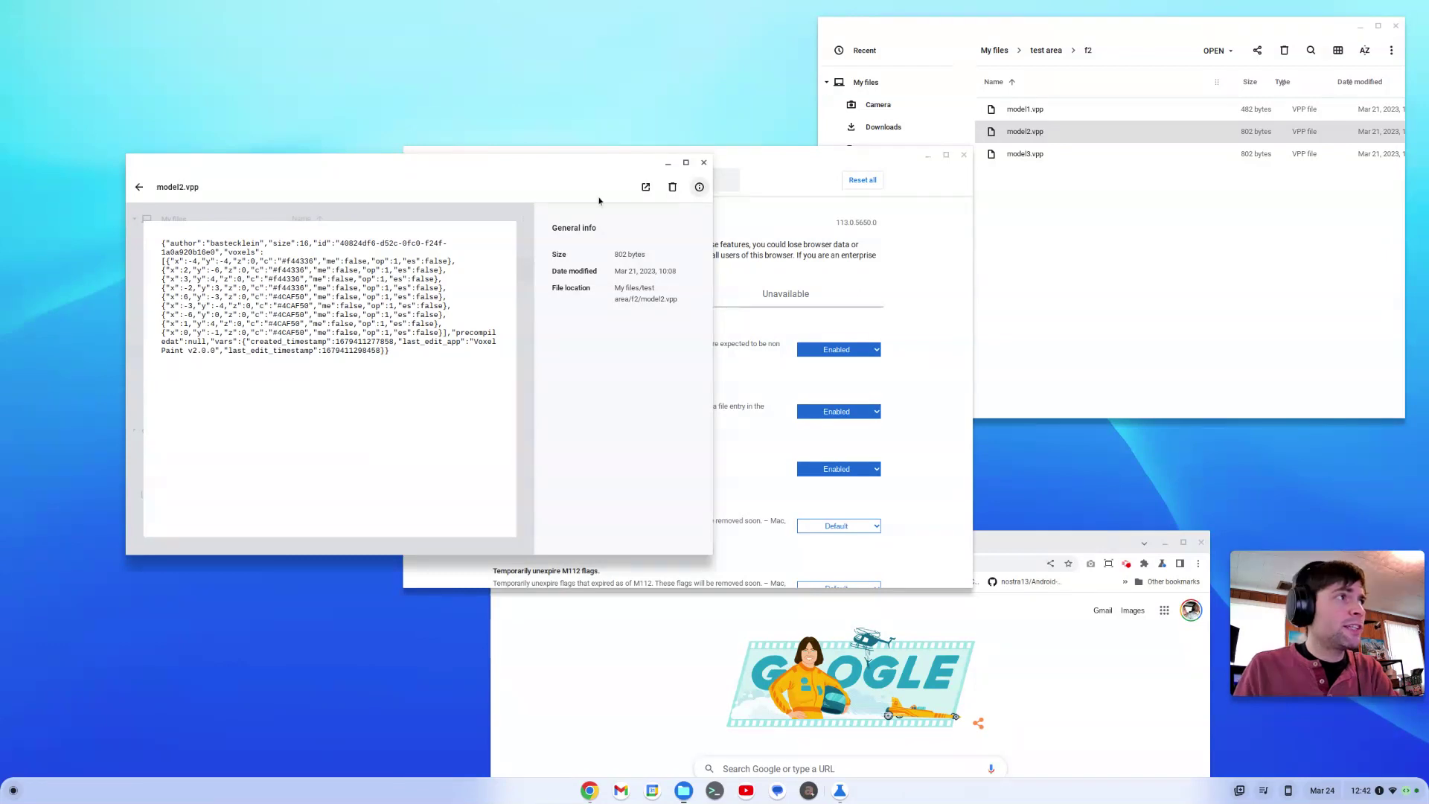
# Close the model2.vpp info window and raise the New Tab browser window.
pyautogui.click(702, 162)
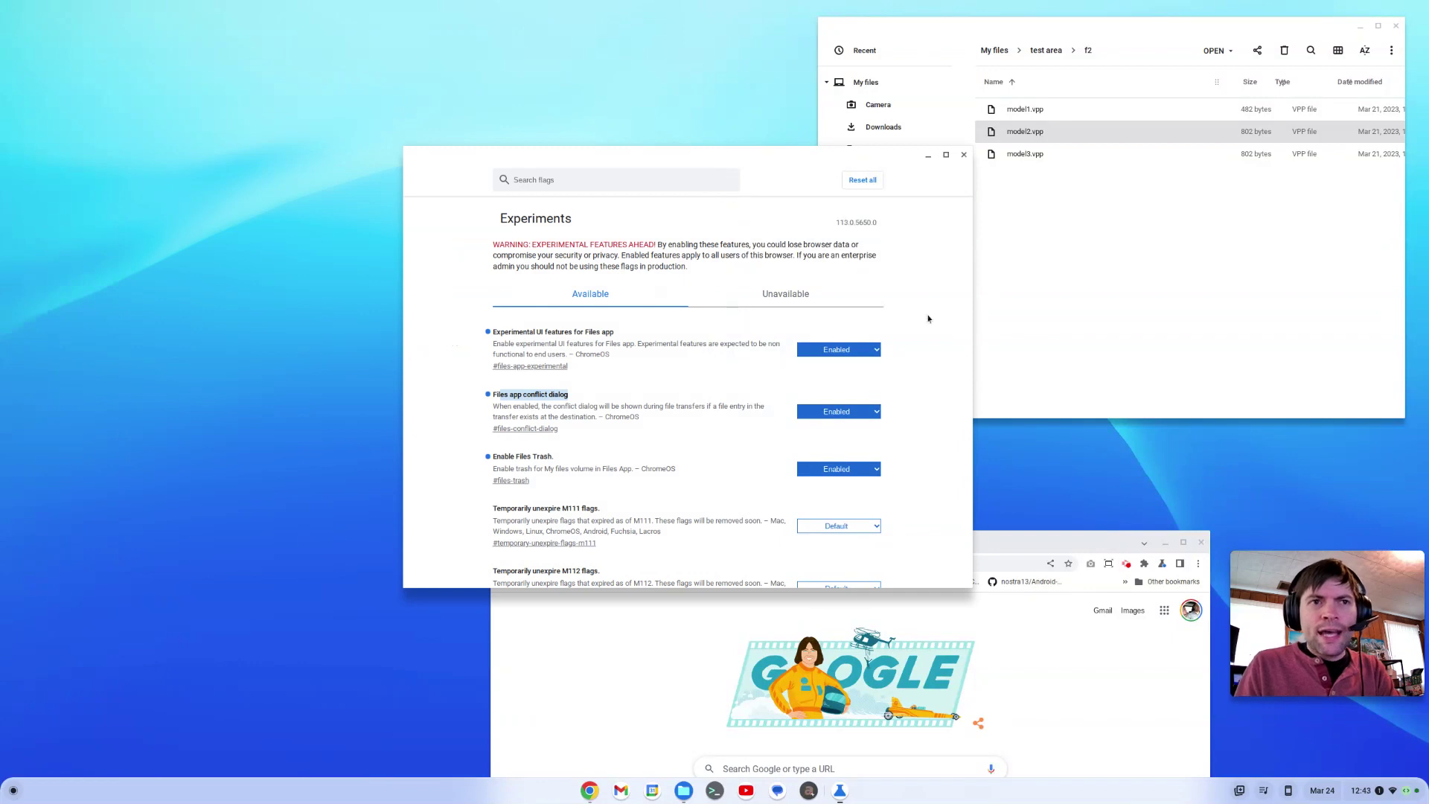
pyautogui.click(1124, 567)
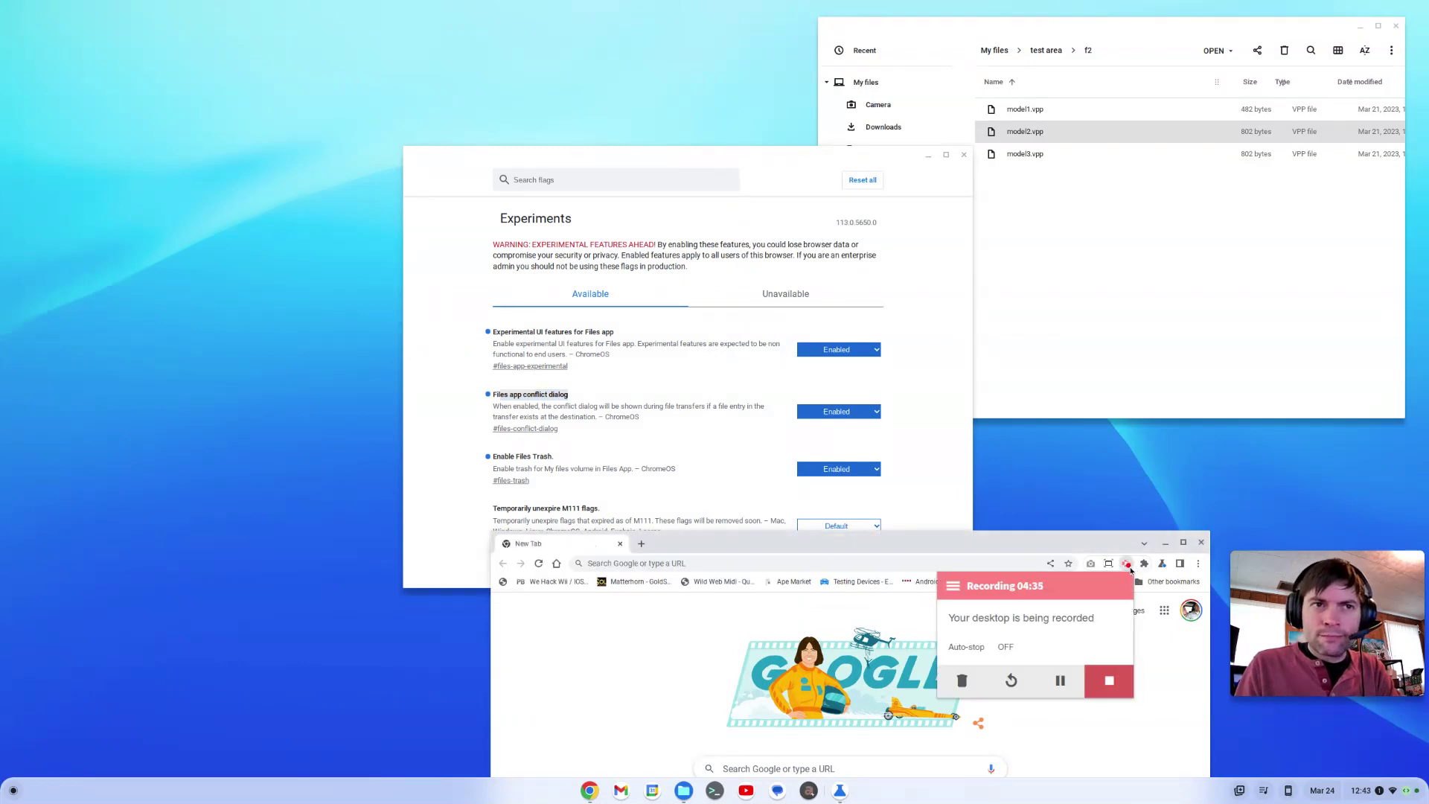